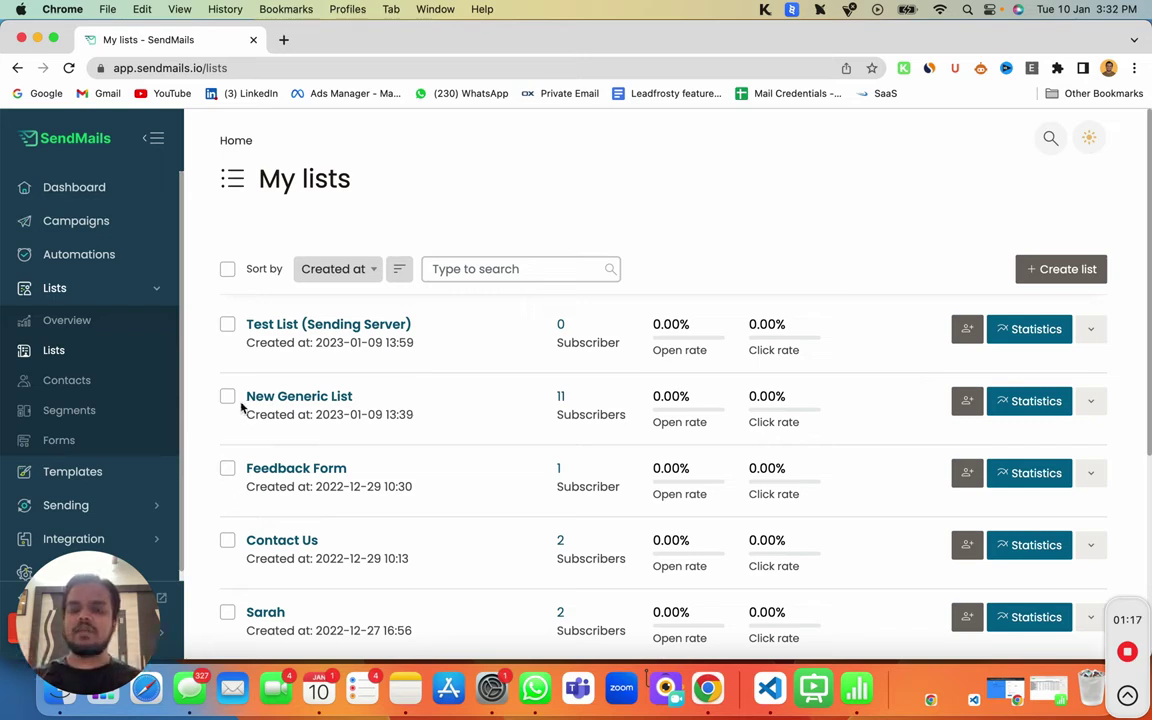
Open the New Generic List and start adding a new segment to it.
drag(244, 396, 360, 396)
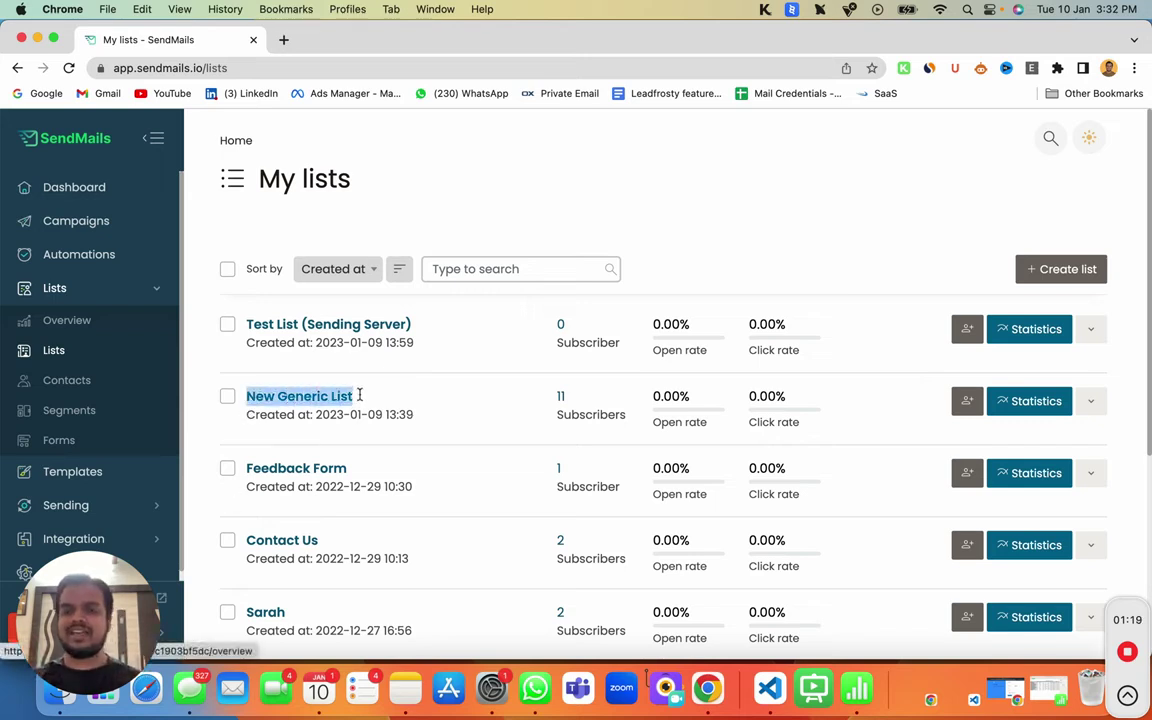
click(339, 400)
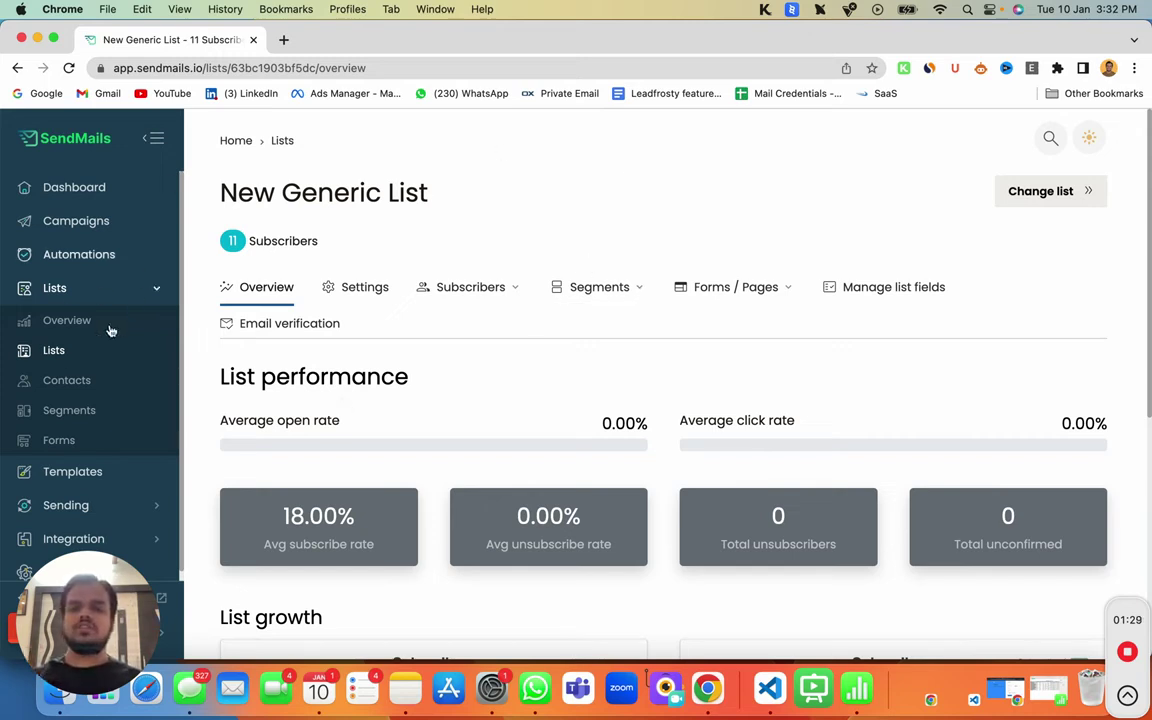
click(599, 301)
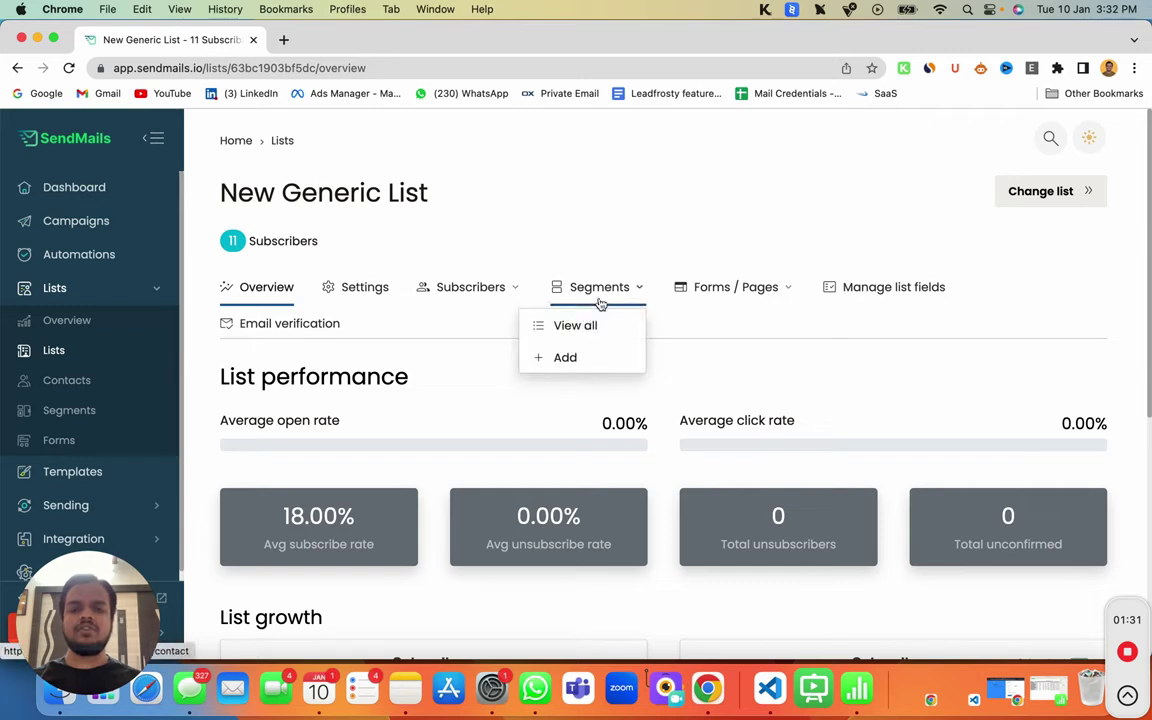
click(556, 356)
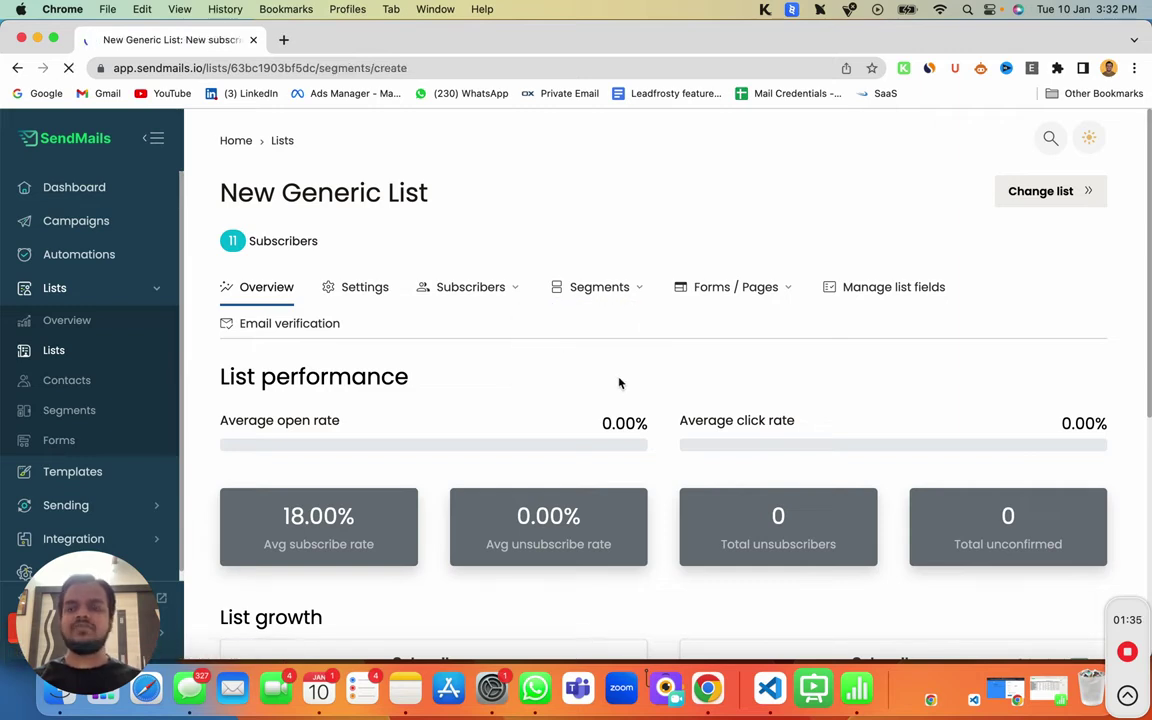
scroll(604, 558, down, 1)
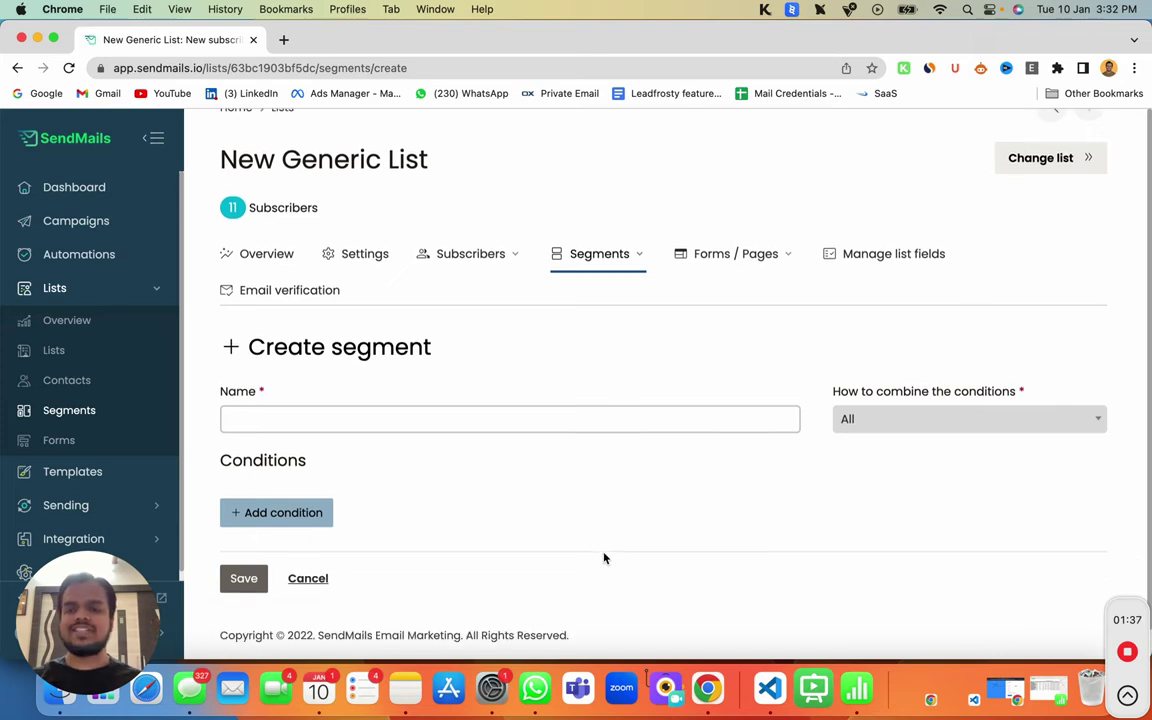
Name the new segment "Female Audience" and keep All as the way to combine its conditions.
click(538, 420)
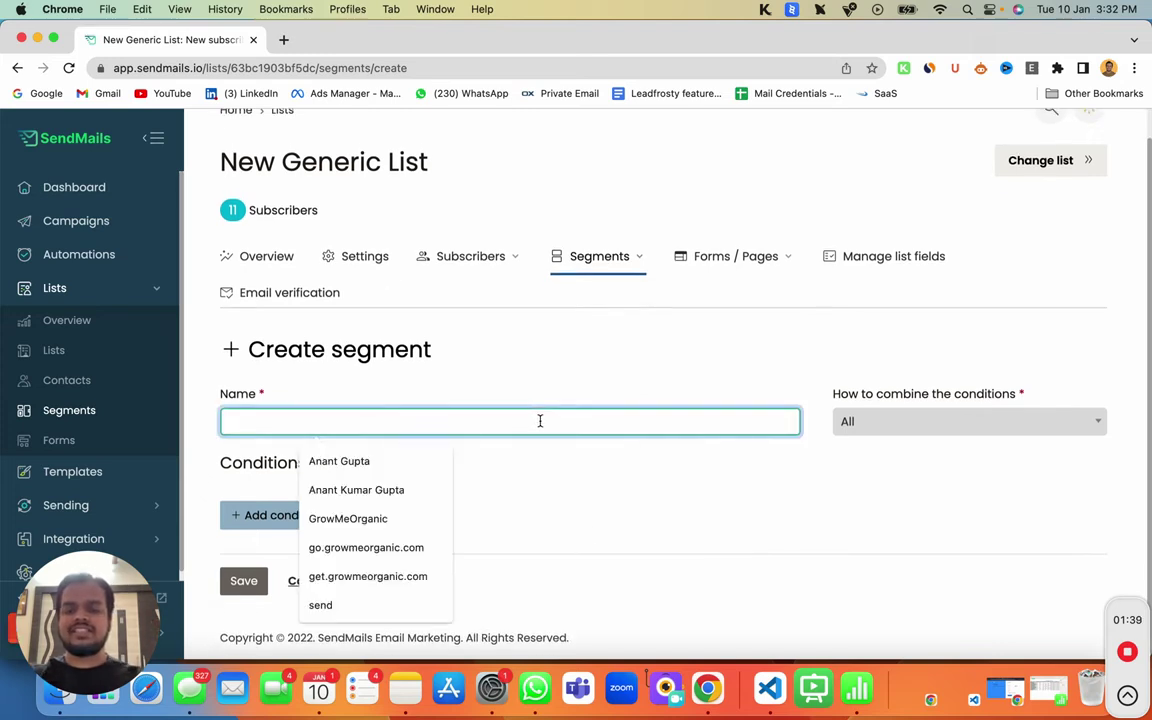
text(Female Aut)
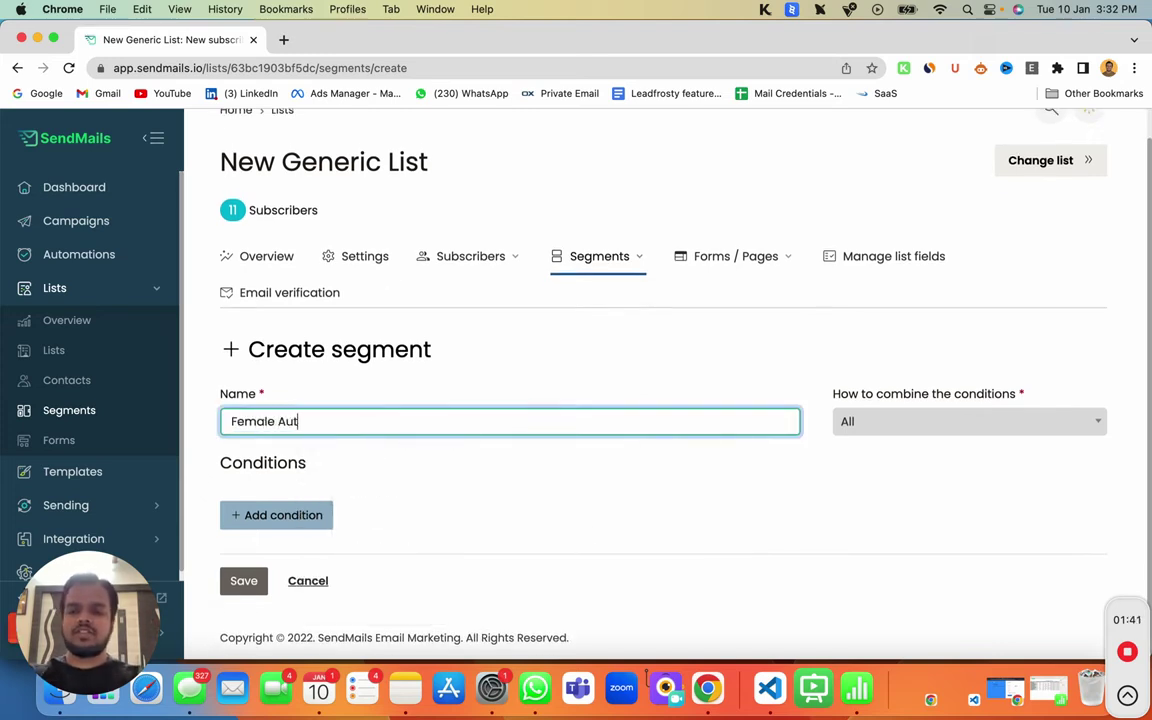
key(BackSpace)
text(dience)
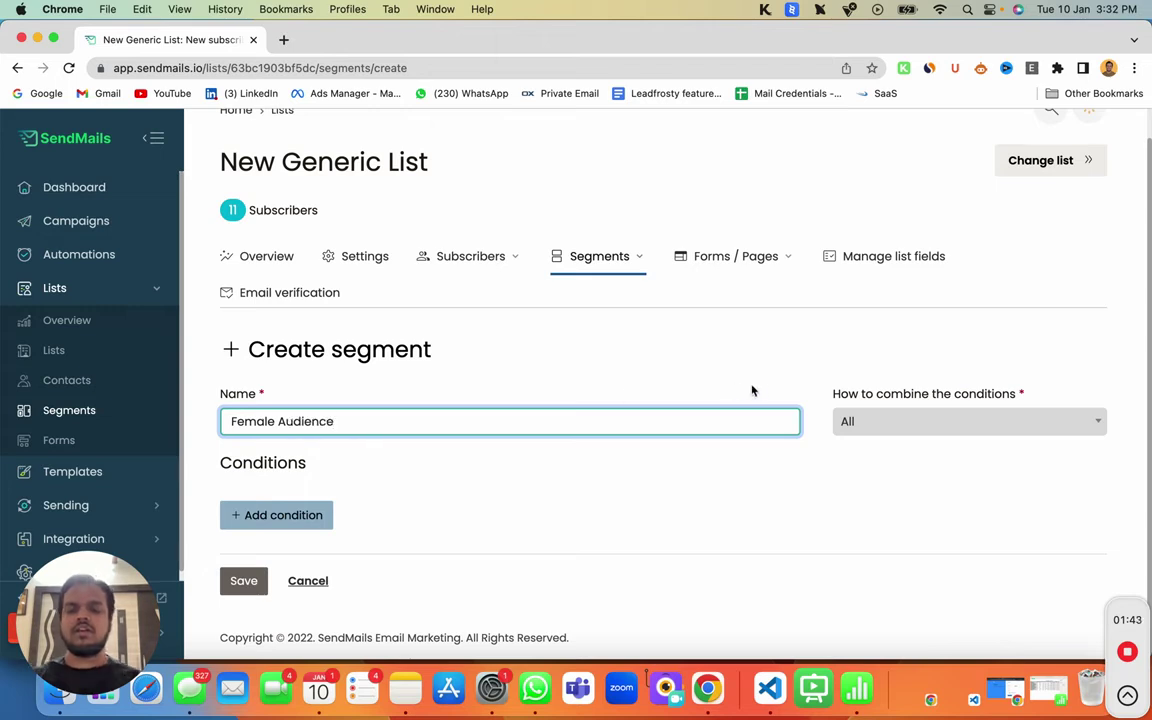
click(901, 421)
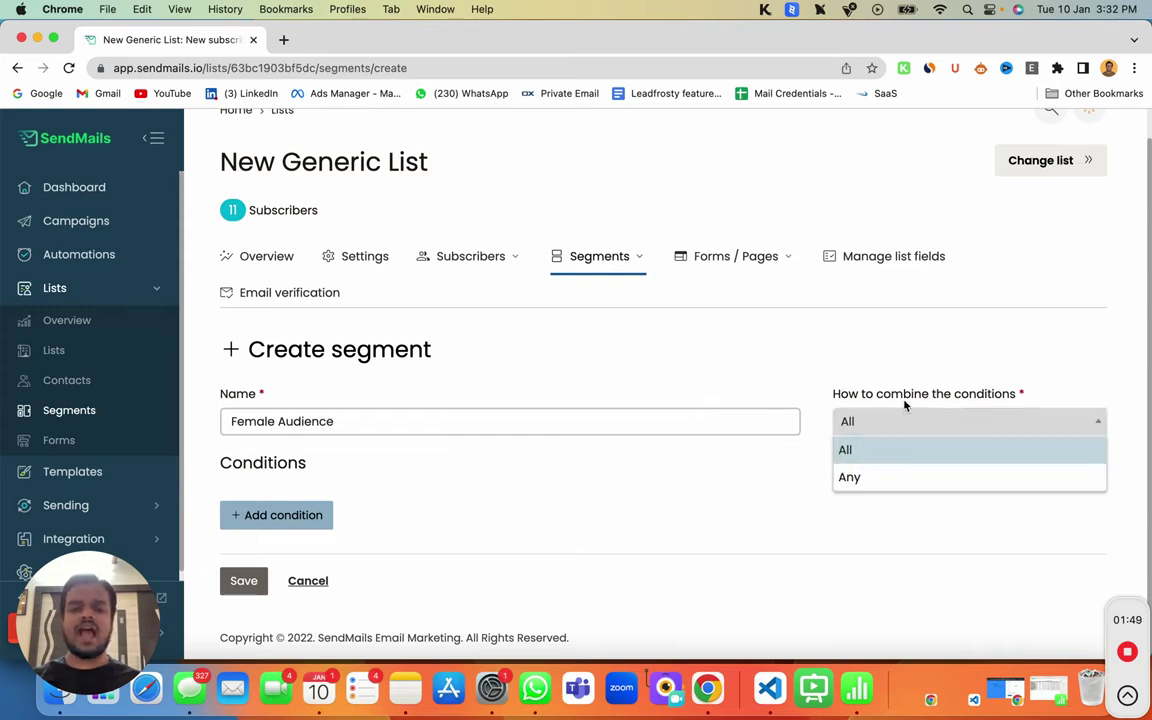
click(910, 342)
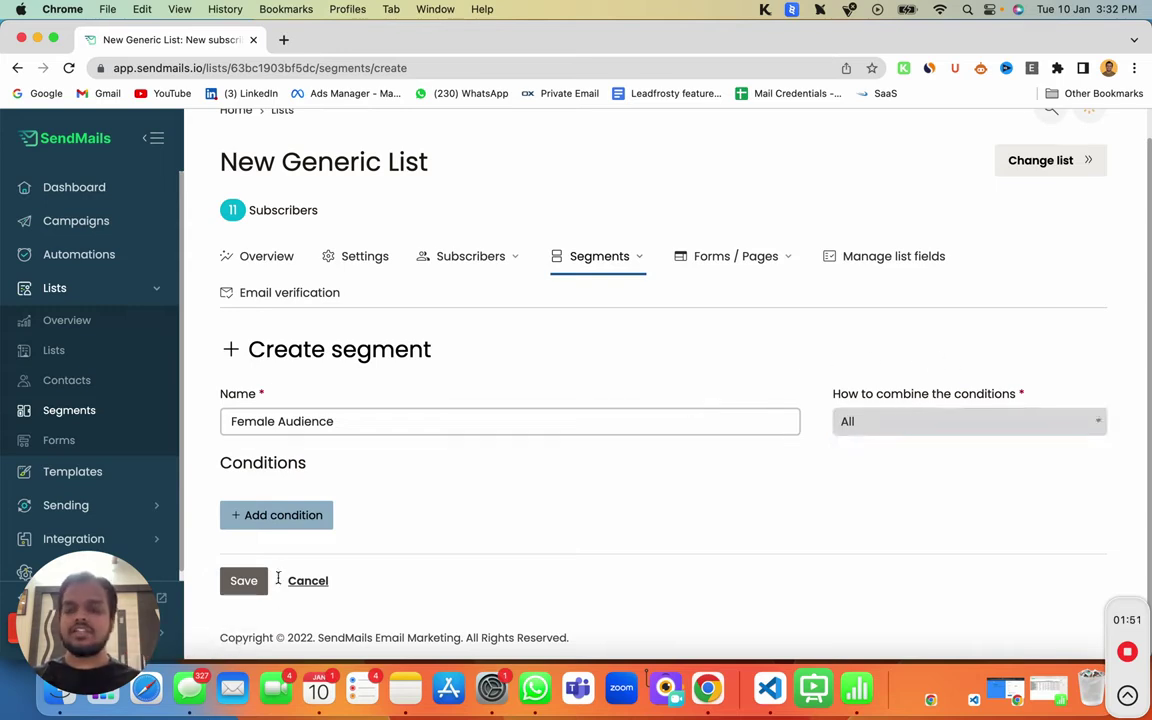
Add a condition that Gender is equal to Female, and save the segment.
click(295, 521)
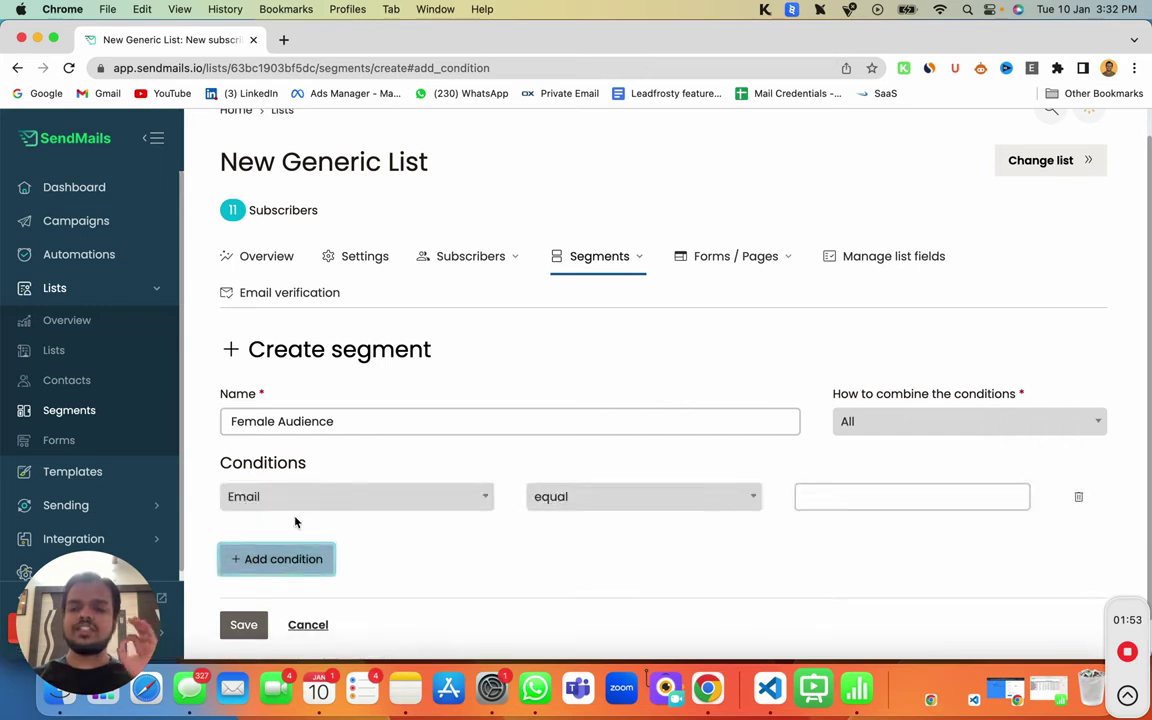
click(324, 506)
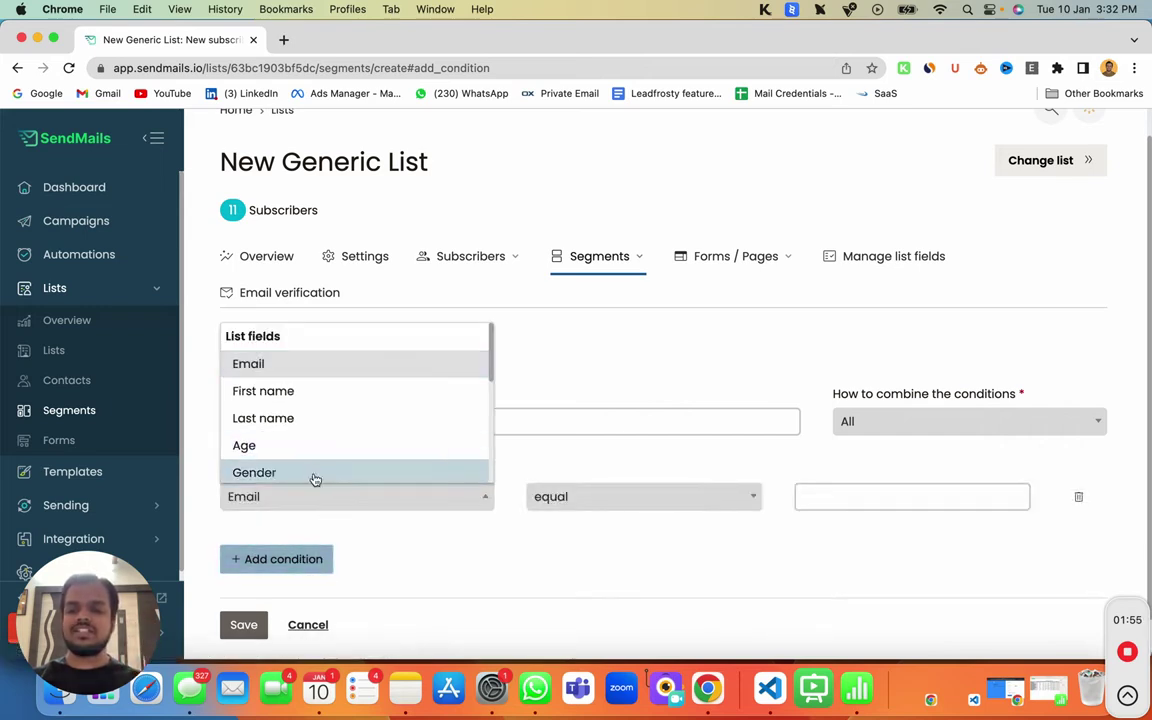
click(314, 475)
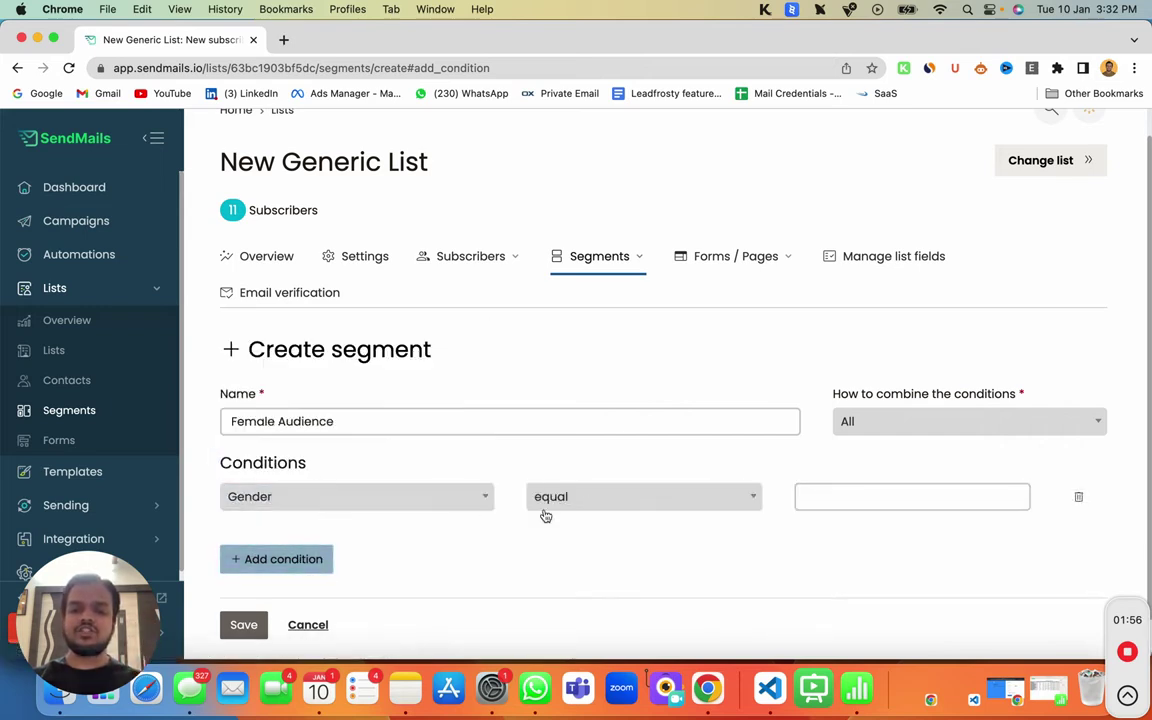
click(866, 487)
text(G)
key(BackSpace)
text(Femal)
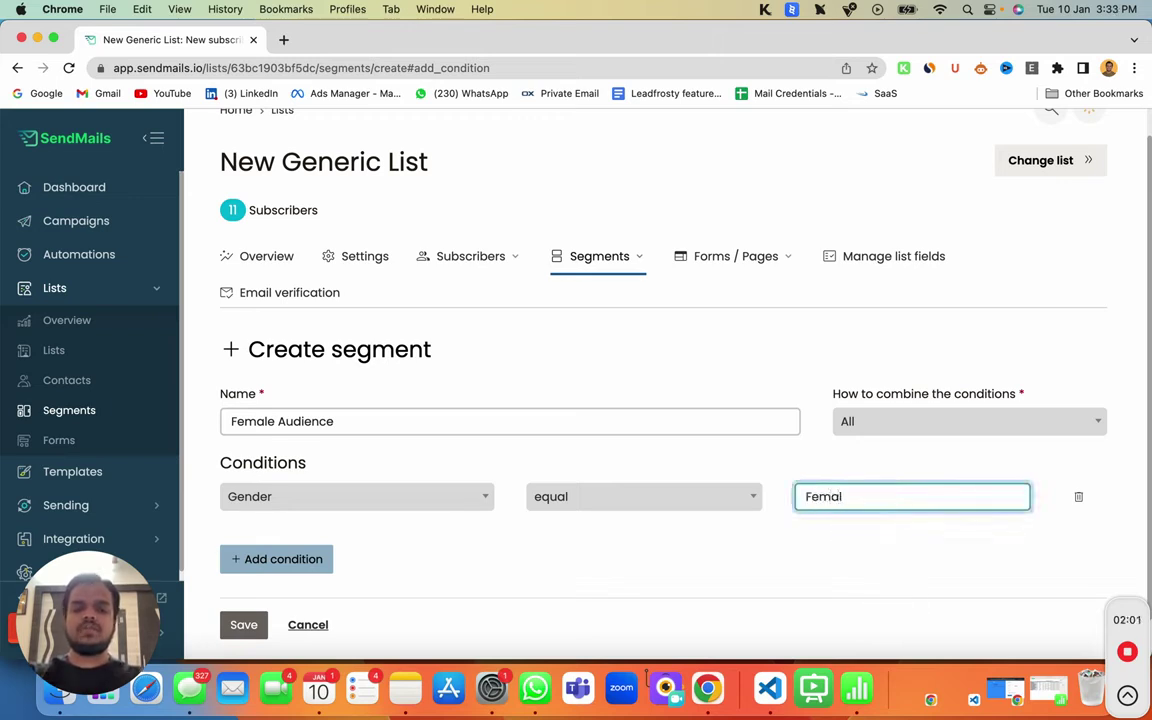
text(e)
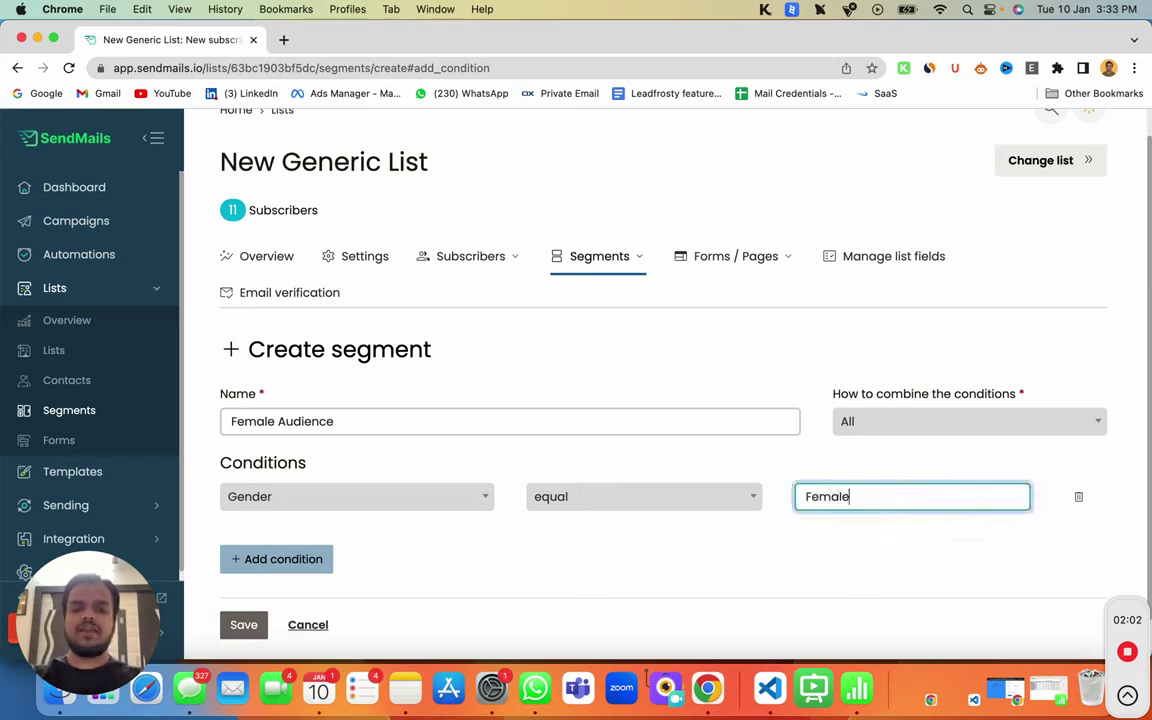
click(229, 625)
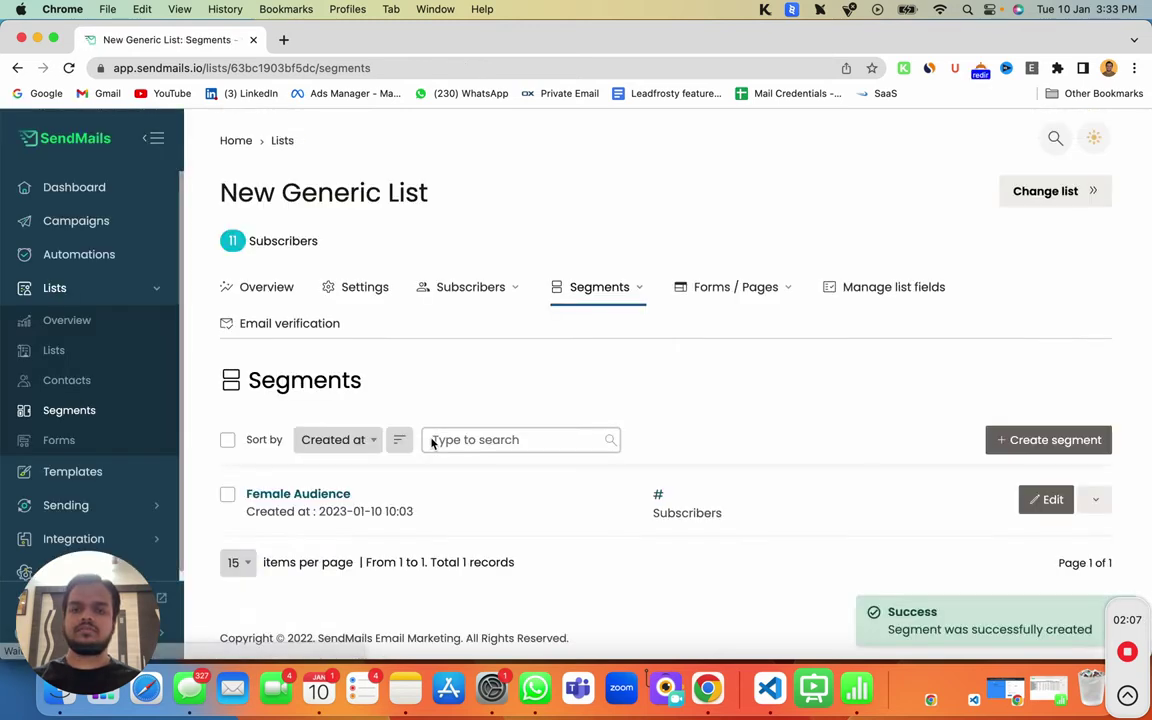
Open the Female Audience segment and check the gender of its subscribers.
click(302, 494)
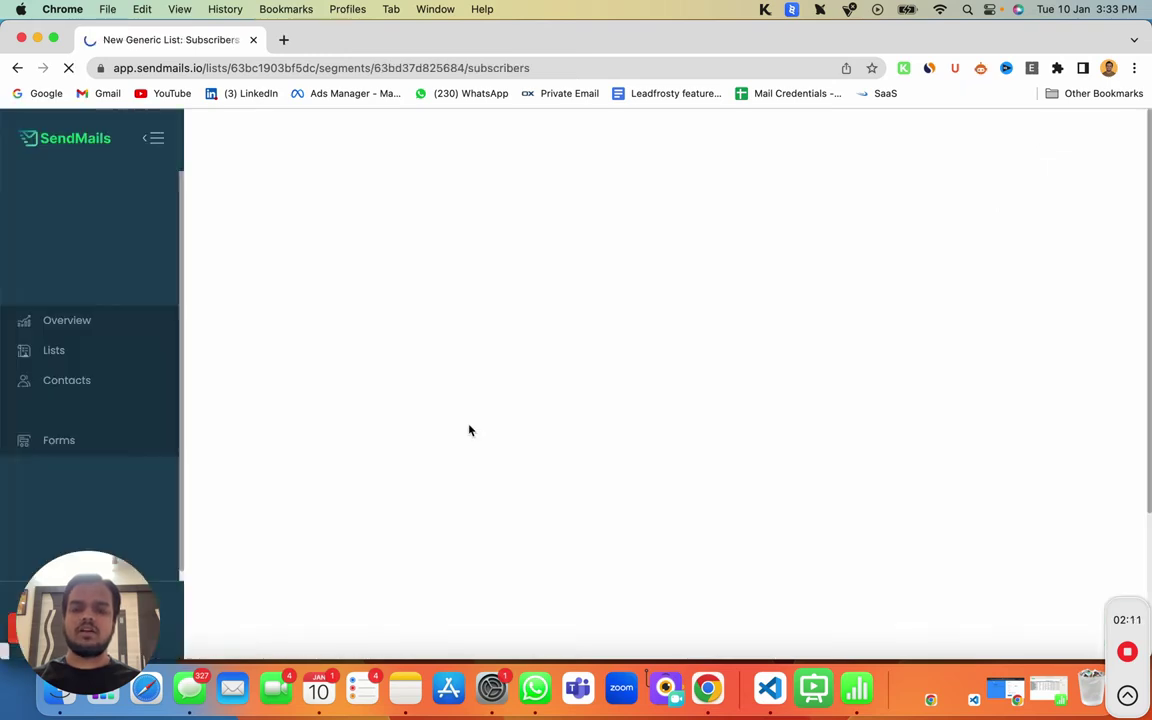
scroll(455, 528, down, 2)
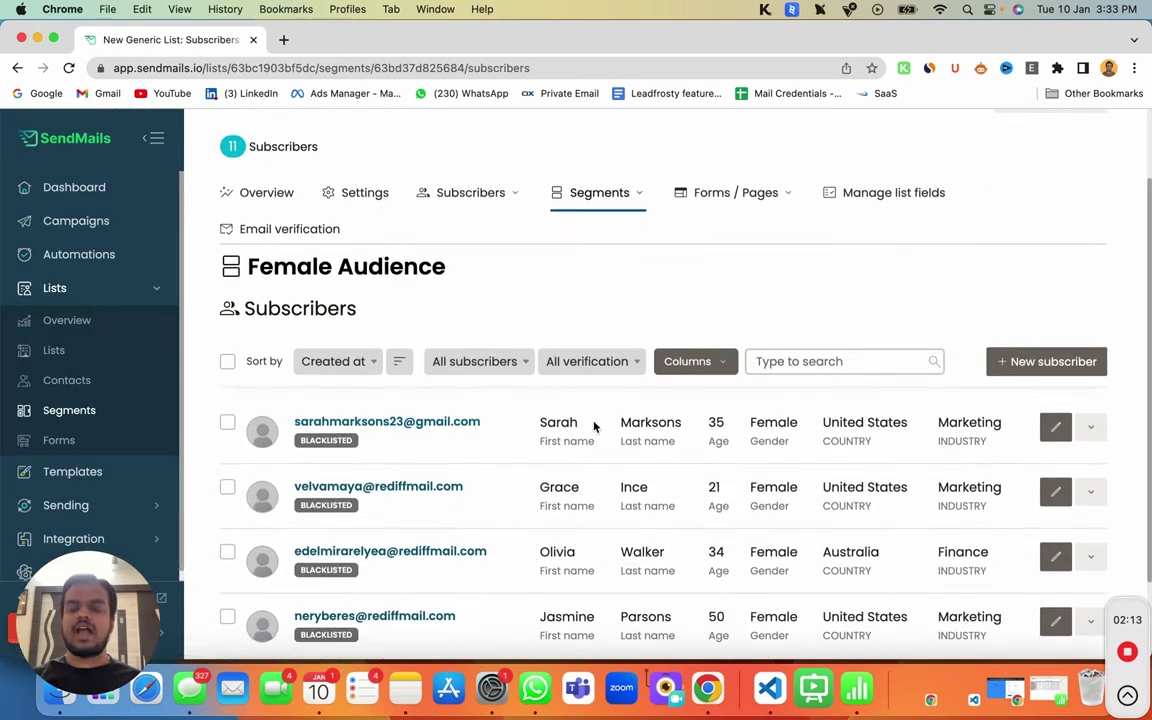
scroll(564, 400, down, 2)
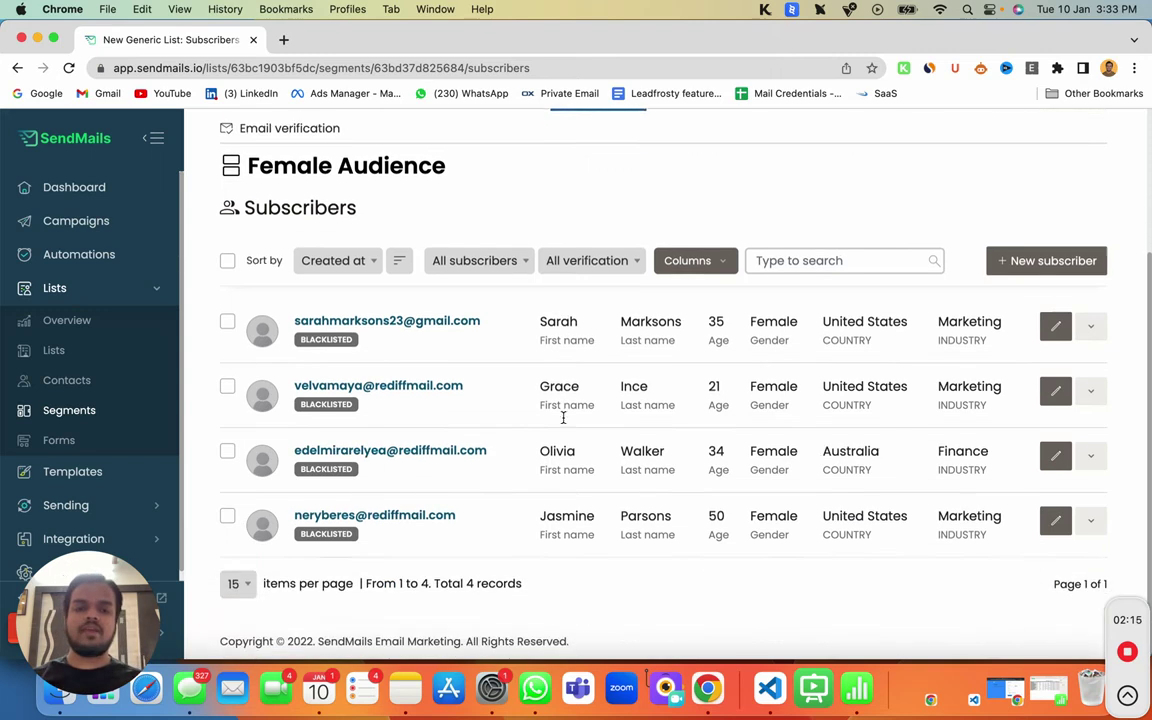
drag(759, 318, 762, 512)
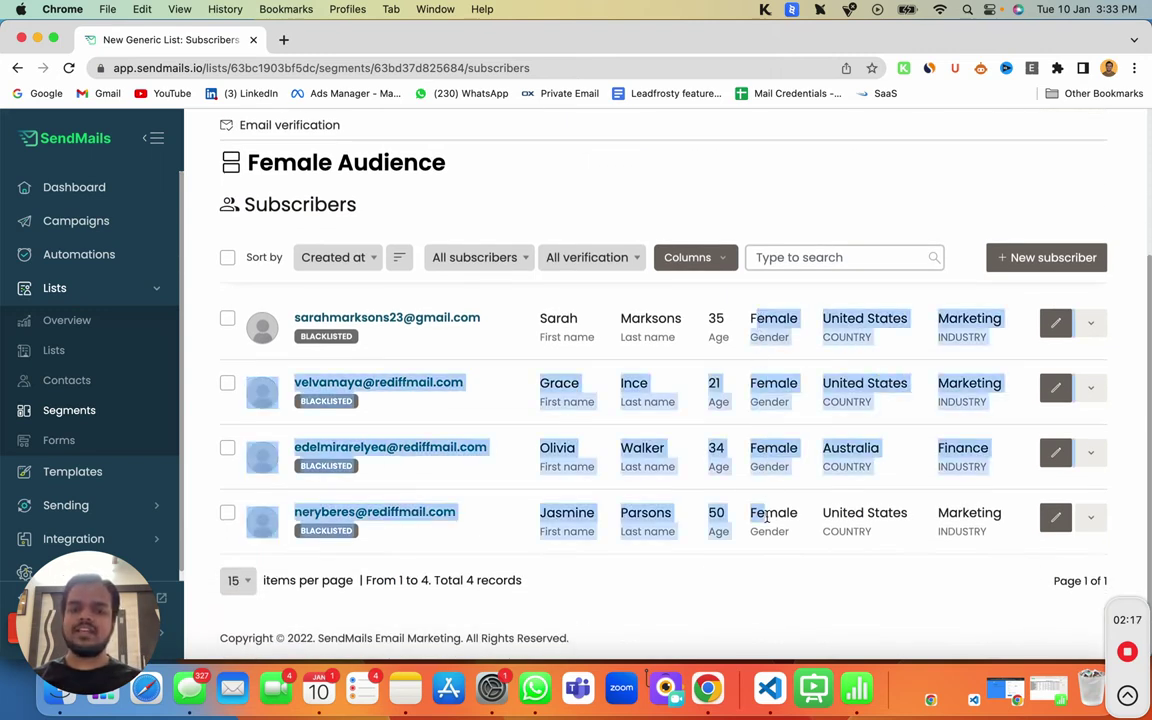
click(748, 380)
double_click(751, 381)
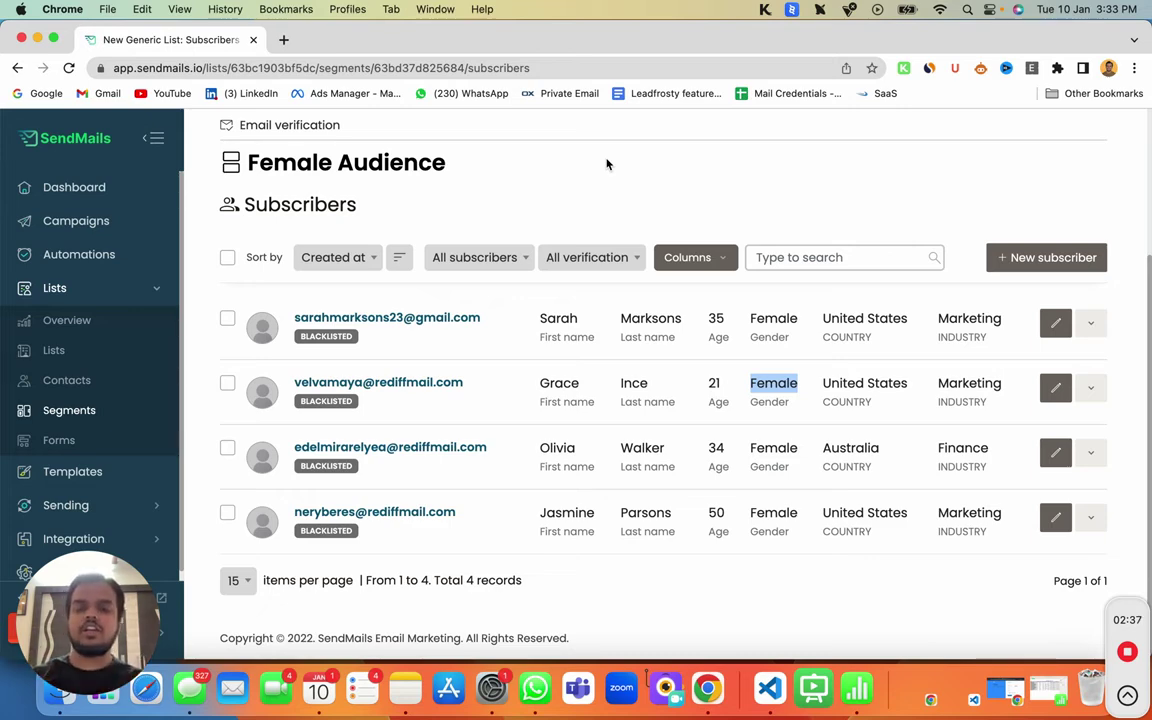
Start another segment for the list, named "Female >30", with its conditions combined by All.
scroll(606, 164, up, 3)
click(587, 290)
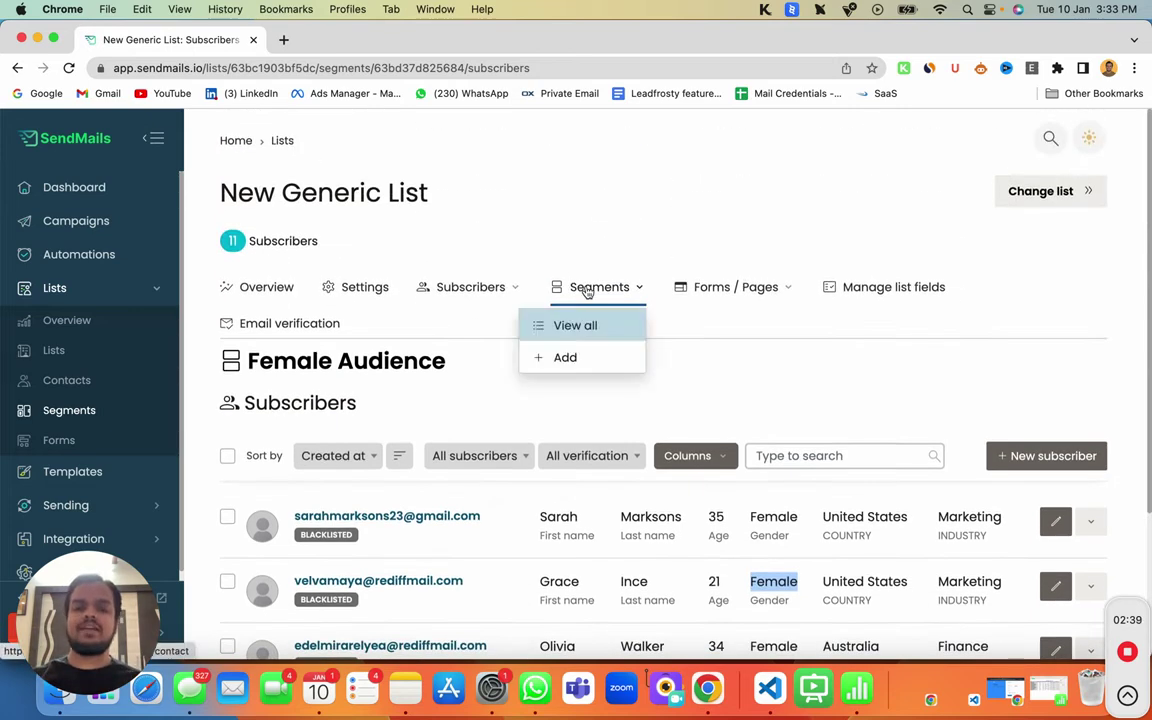
click(570, 357)
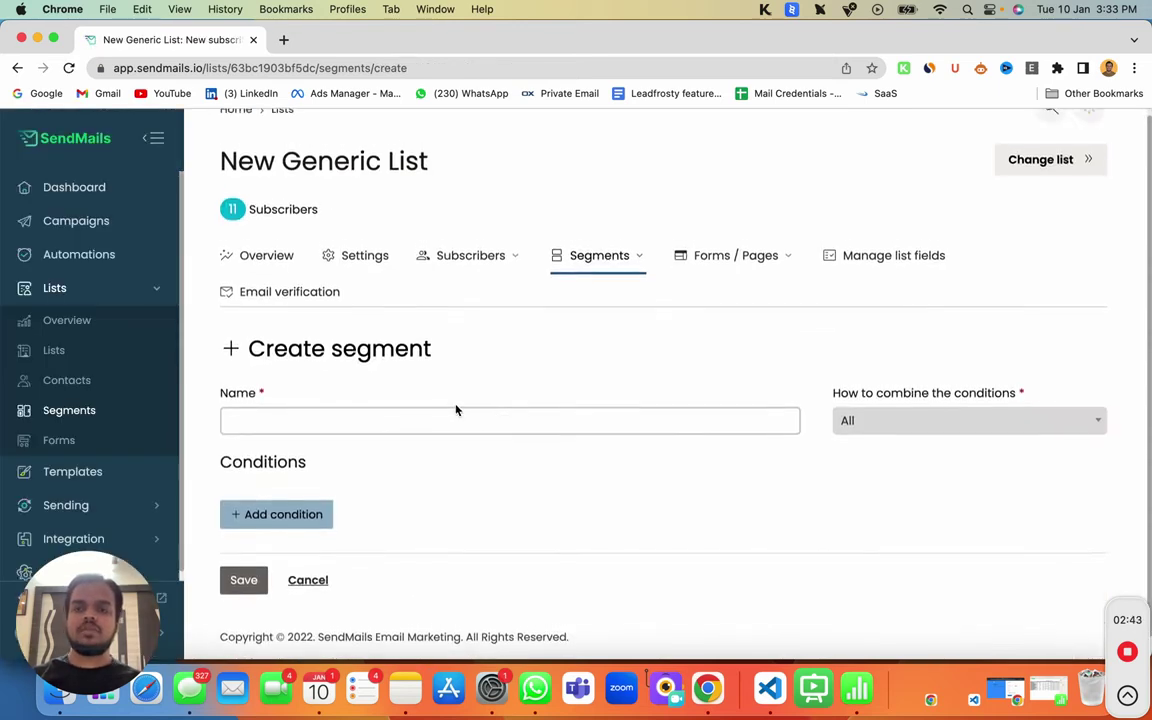
click(453, 415)
text(Female >30)
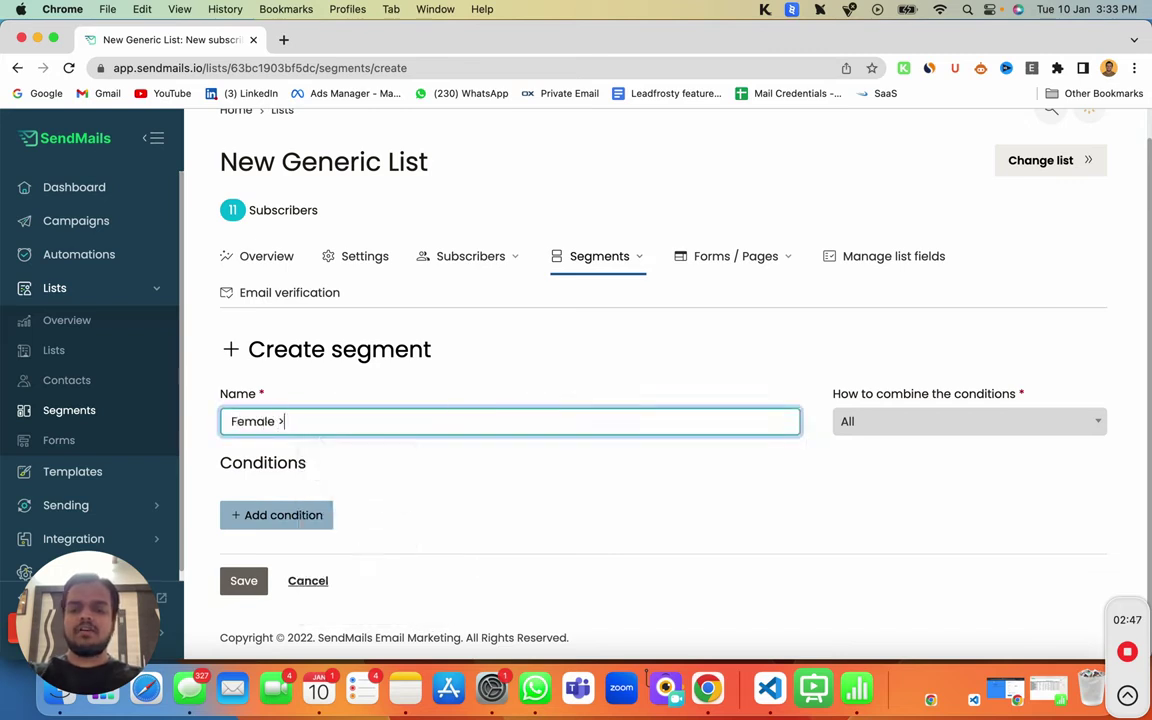
click(931, 421)
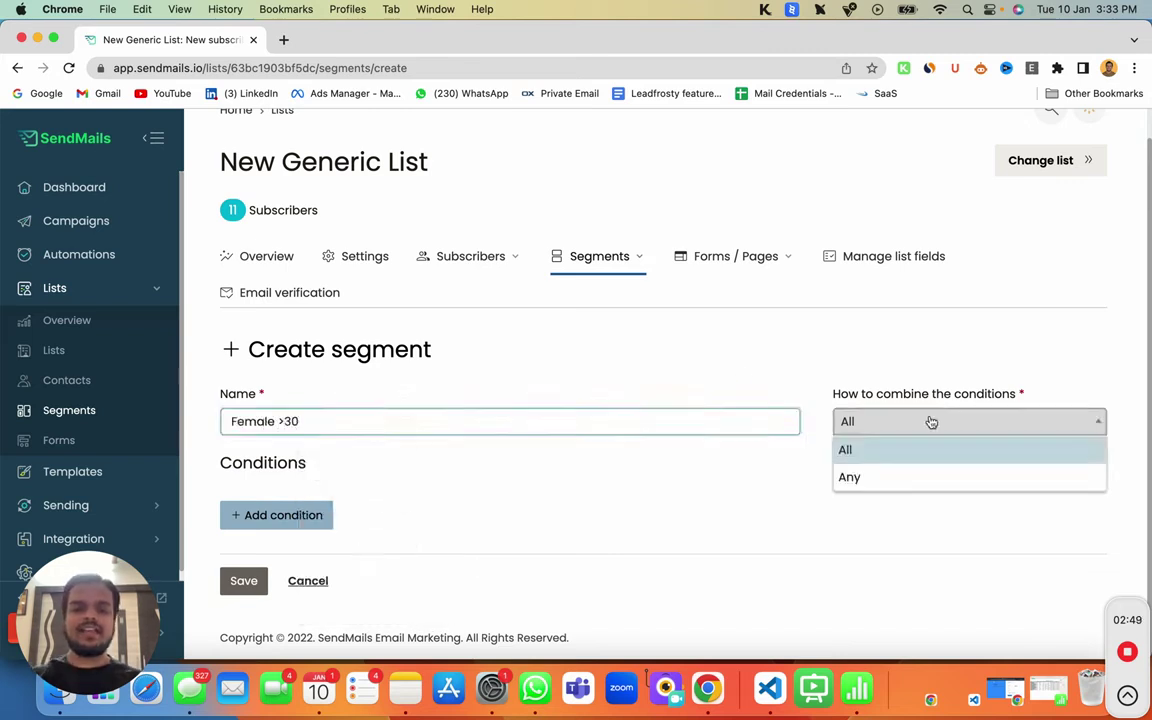
click(844, 452)
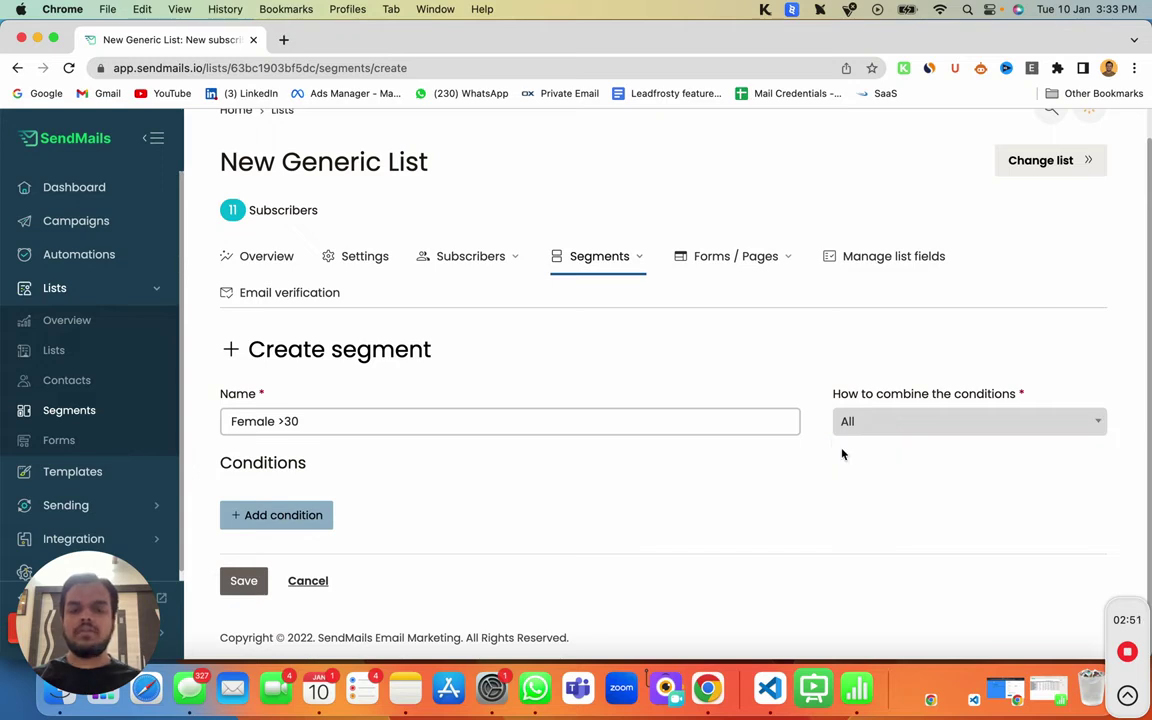
Add a condition to the Female >30 segment that Gender is equal to Female.
click(294, 515)
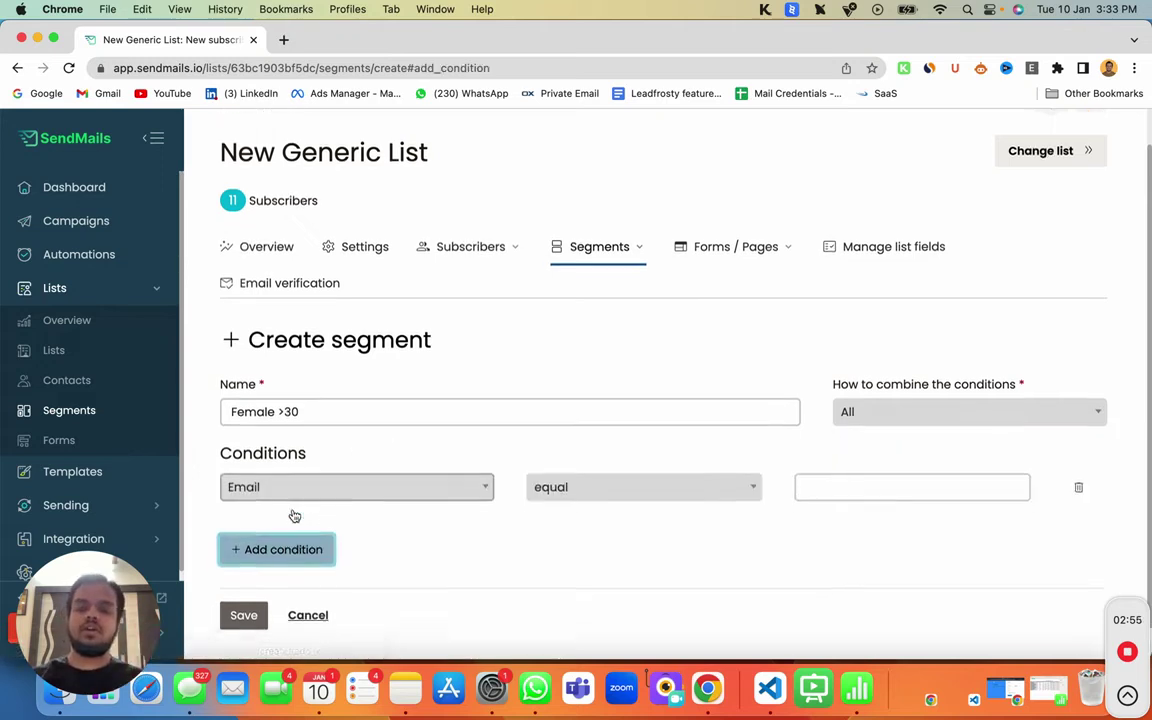
scroll(292, 512, down, 1)
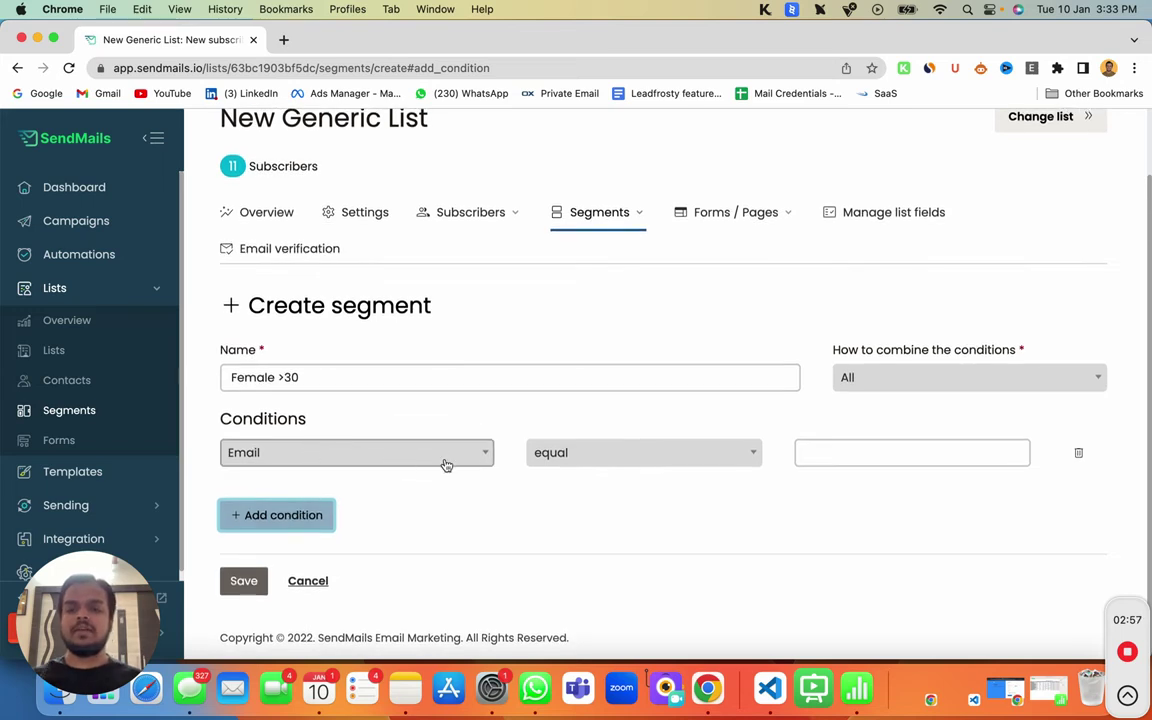
click(405, 452)
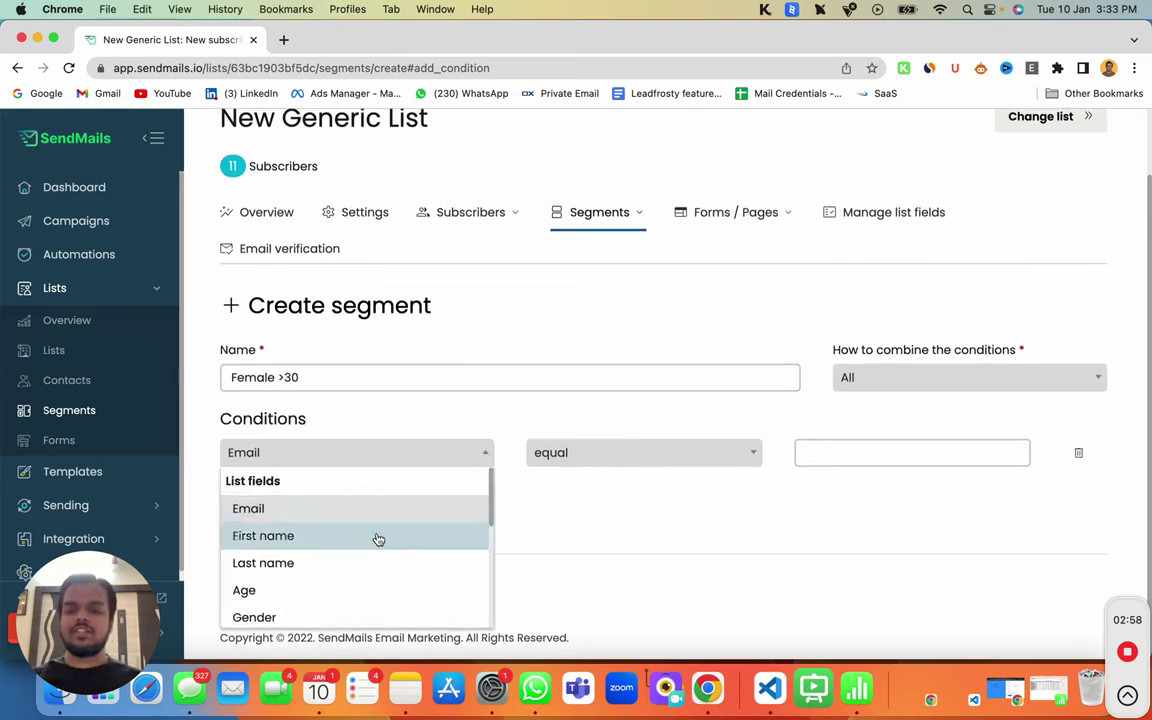
click(355, 619)
click(815, 458)
text(Female)
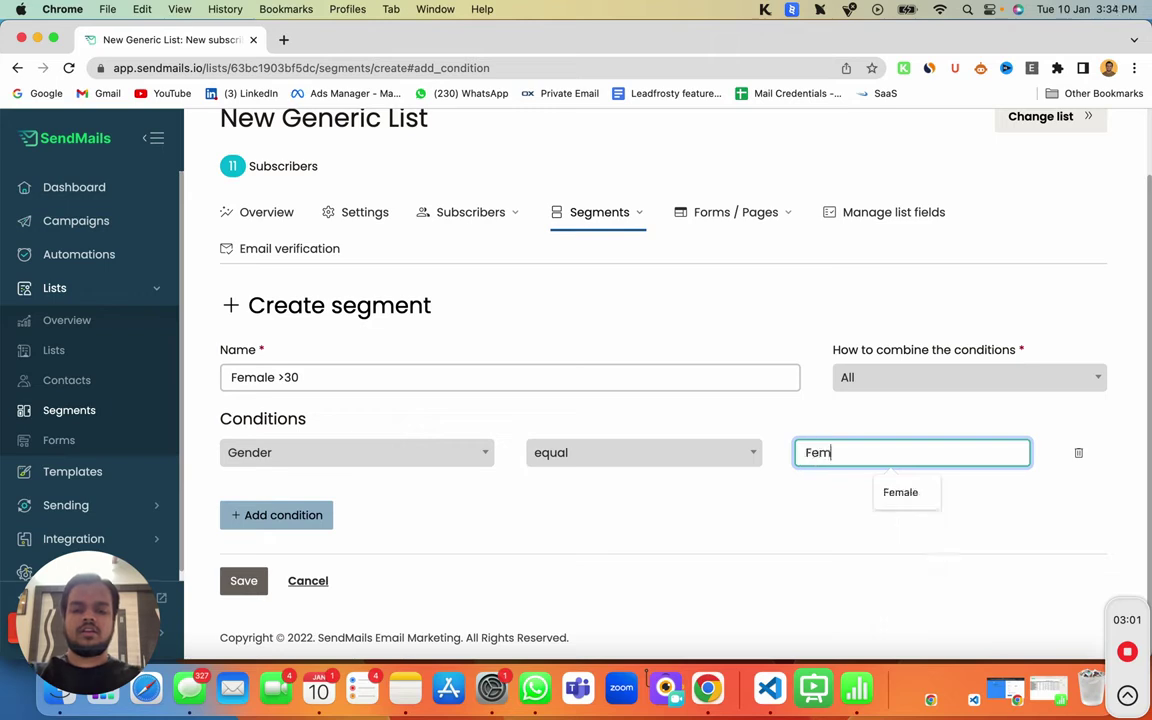
Add a second condition that Age is greater than 30, and save the segment.
click(281, 515)
click(343, 500)
click(349, 458)
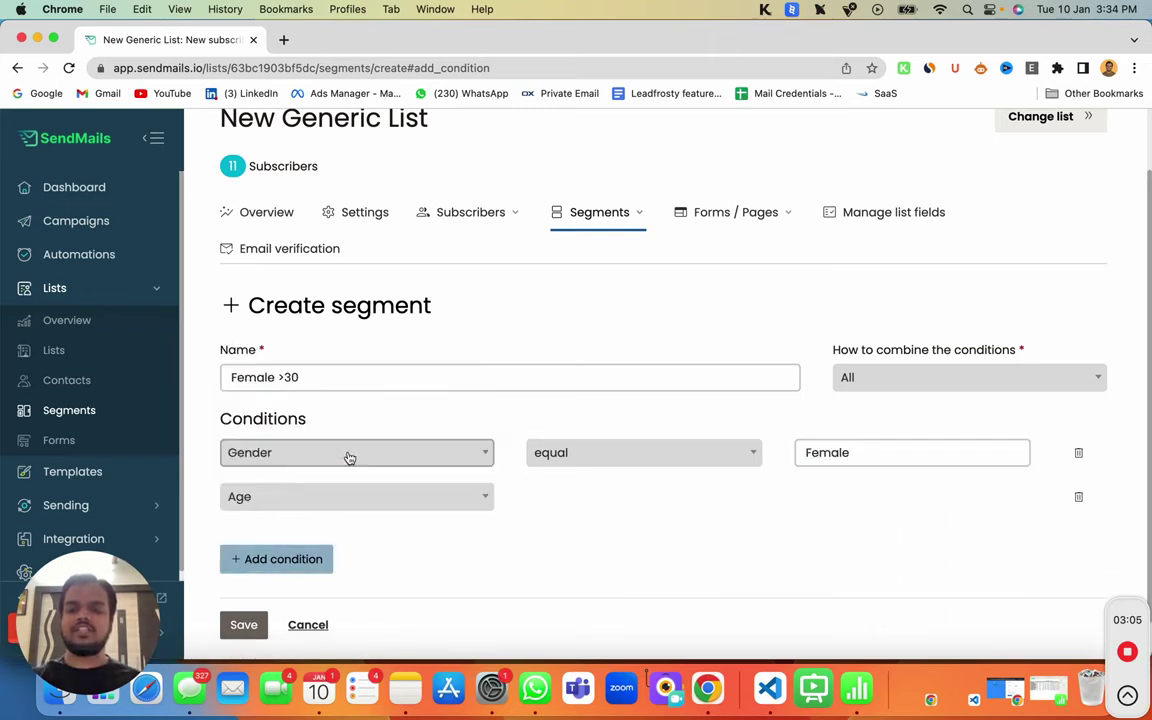
click(690, 503)
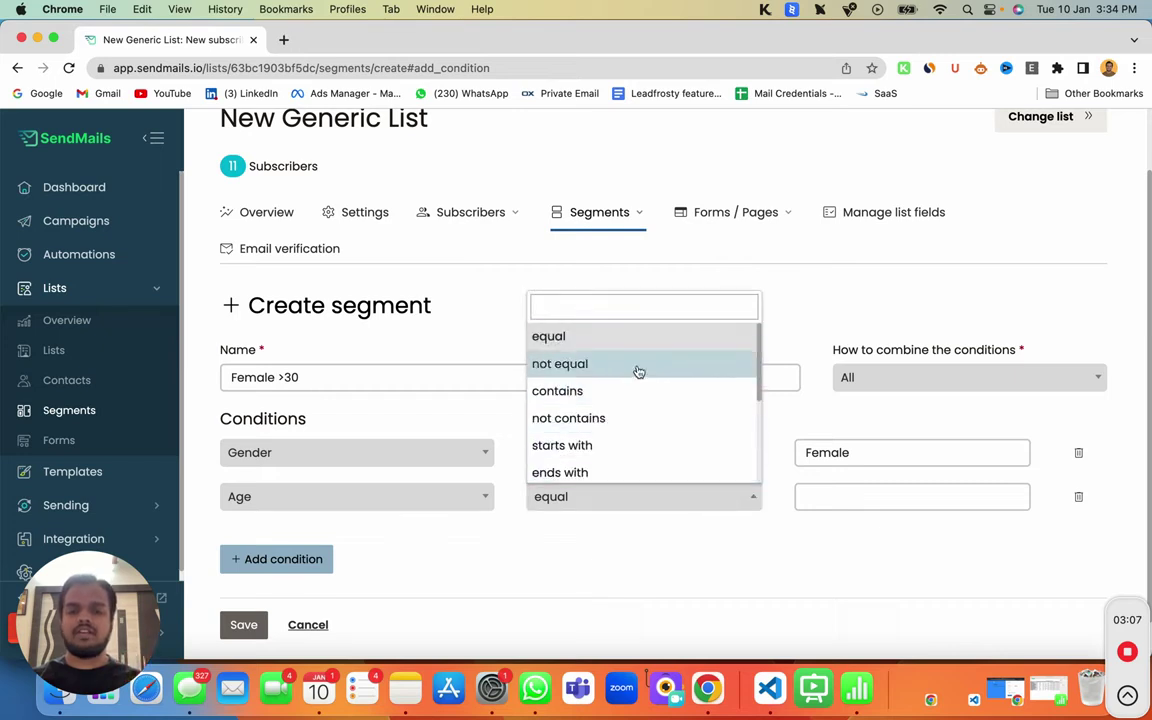
scroll(614, 425, down, 3)
scroll(614, 427, down, 1)
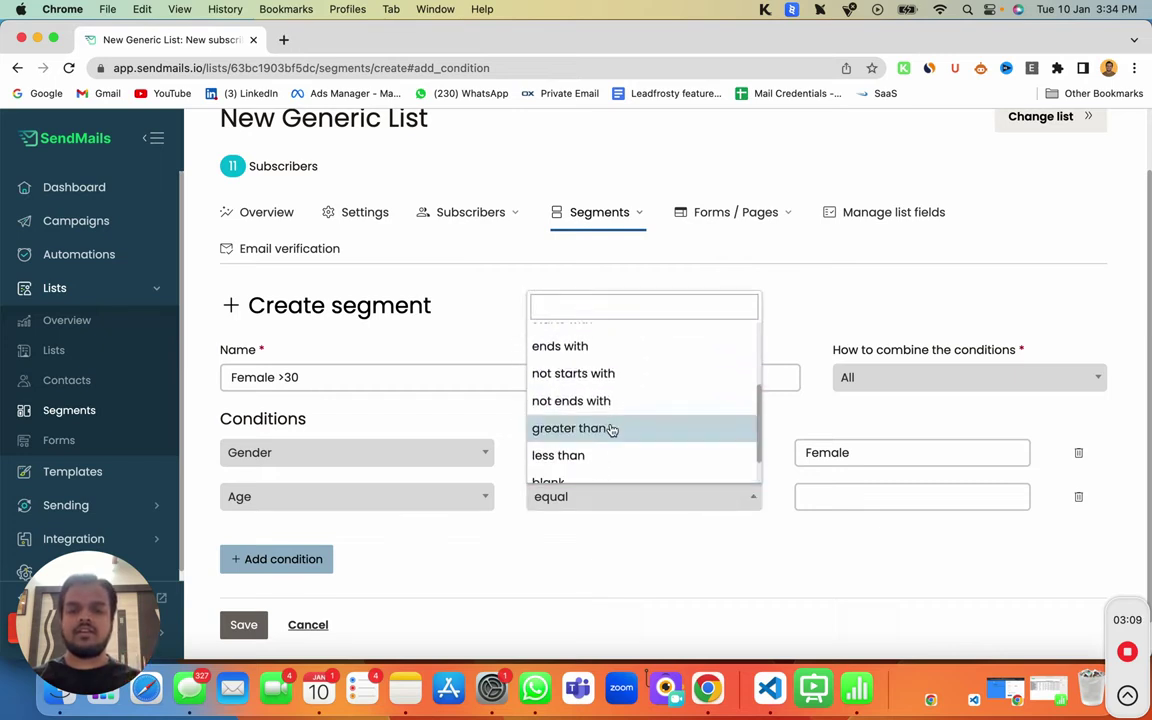
click(609, 430)
click(825, 488)
text(30)
click(242, 622)
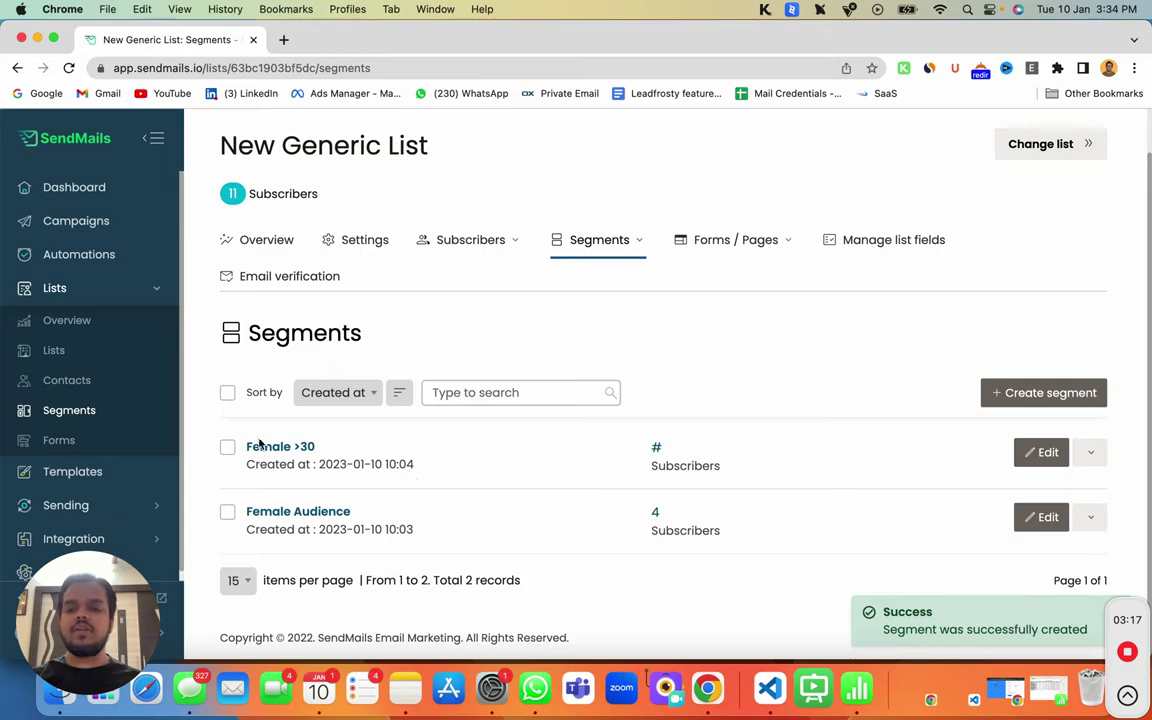
Open the Female >30 segment in a separate browser tab and check the age and gender of its subscribers.
right_click(265, 447)
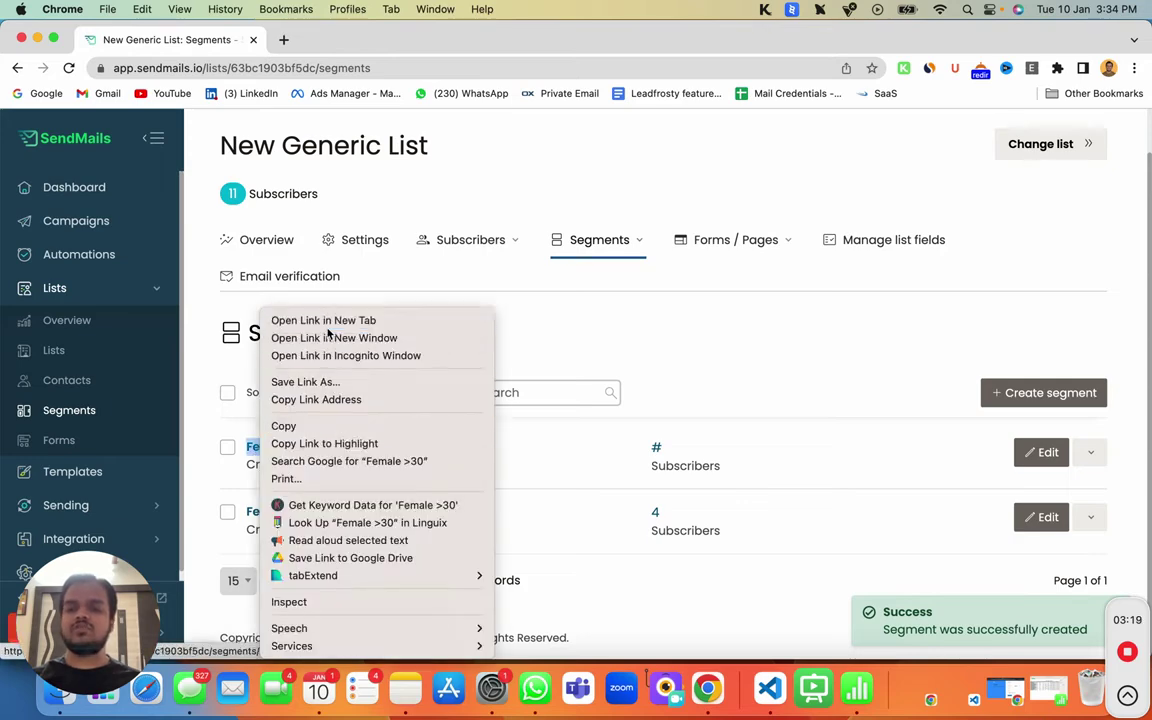
click(325, 322)
click(295, 44)
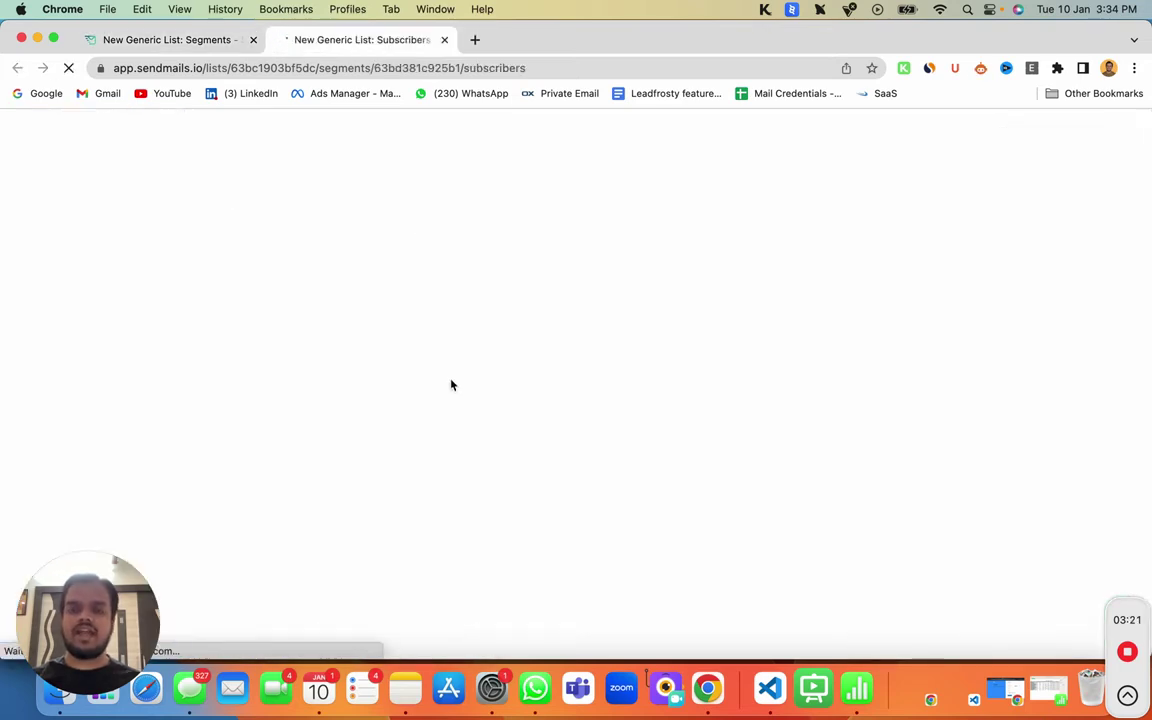
scroll(451, 430, down, 2)
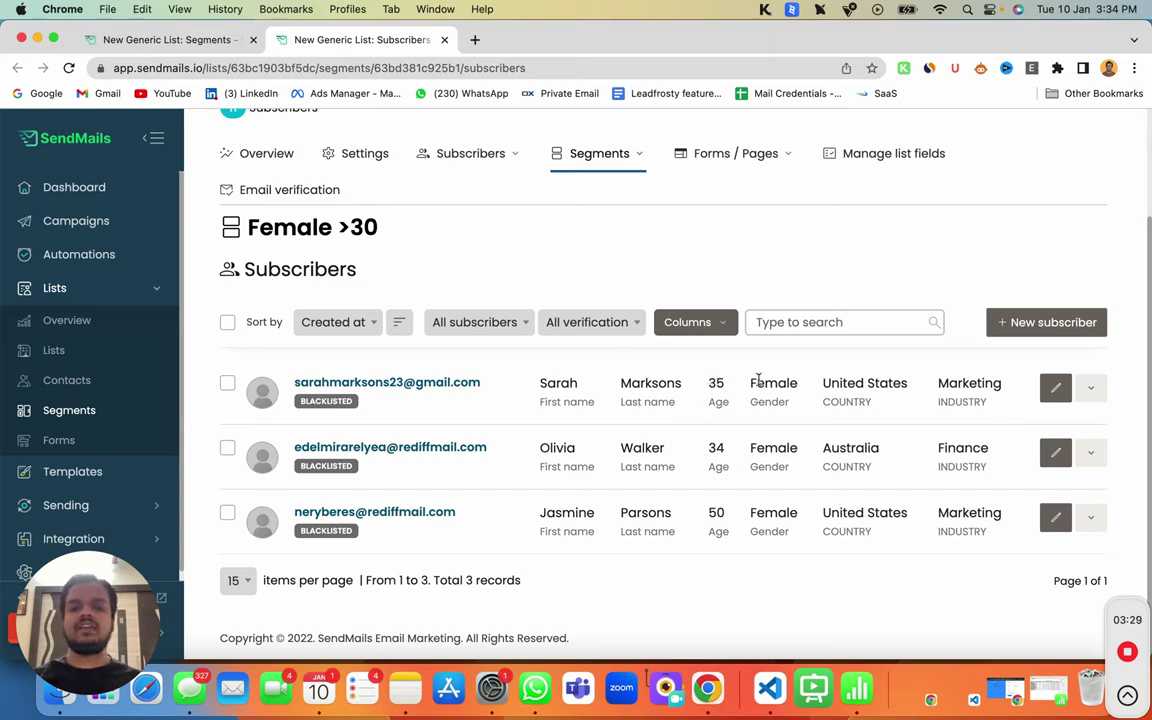
drag(755, 383, 783, 491)
click(782, 461)
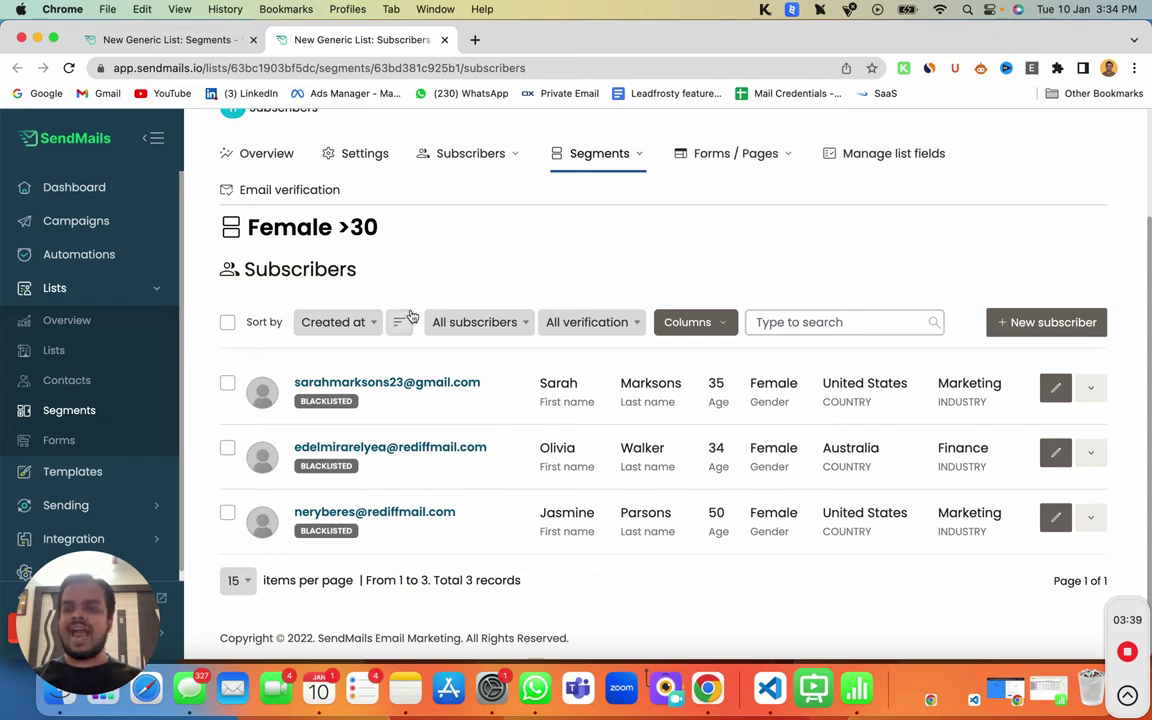
Start another segment for the list, named "Female or Age above 30", with its conditions combined by Any.
click(146, 45)
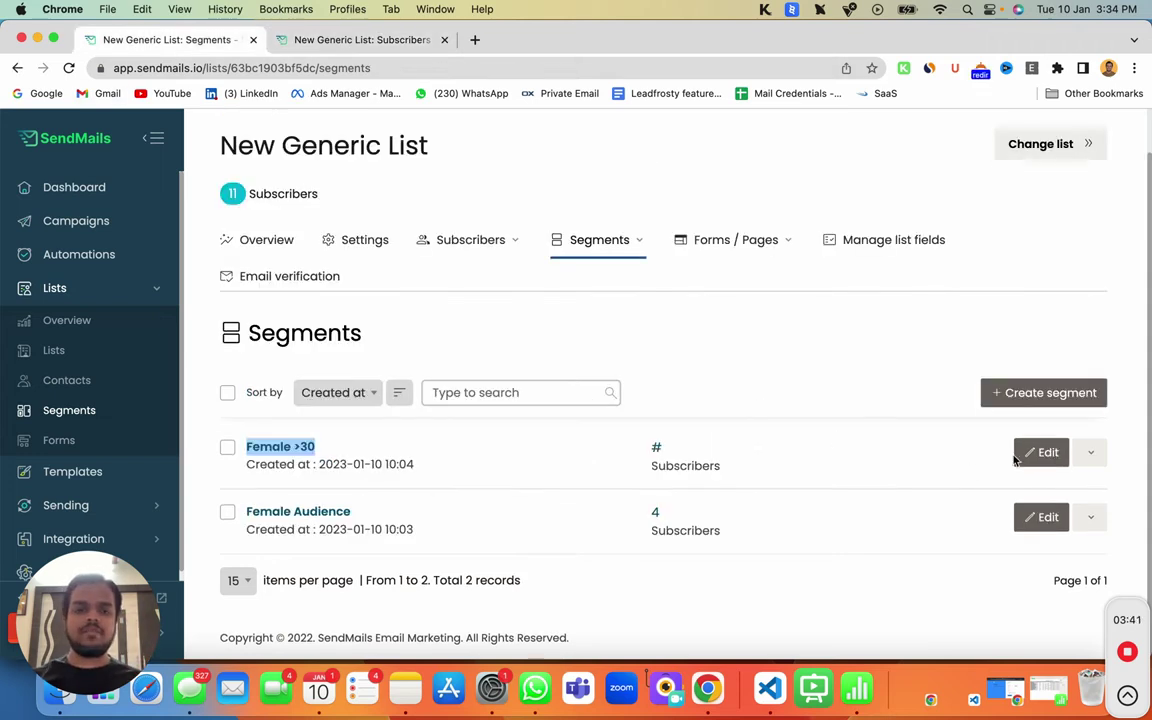
click(1018, 398)
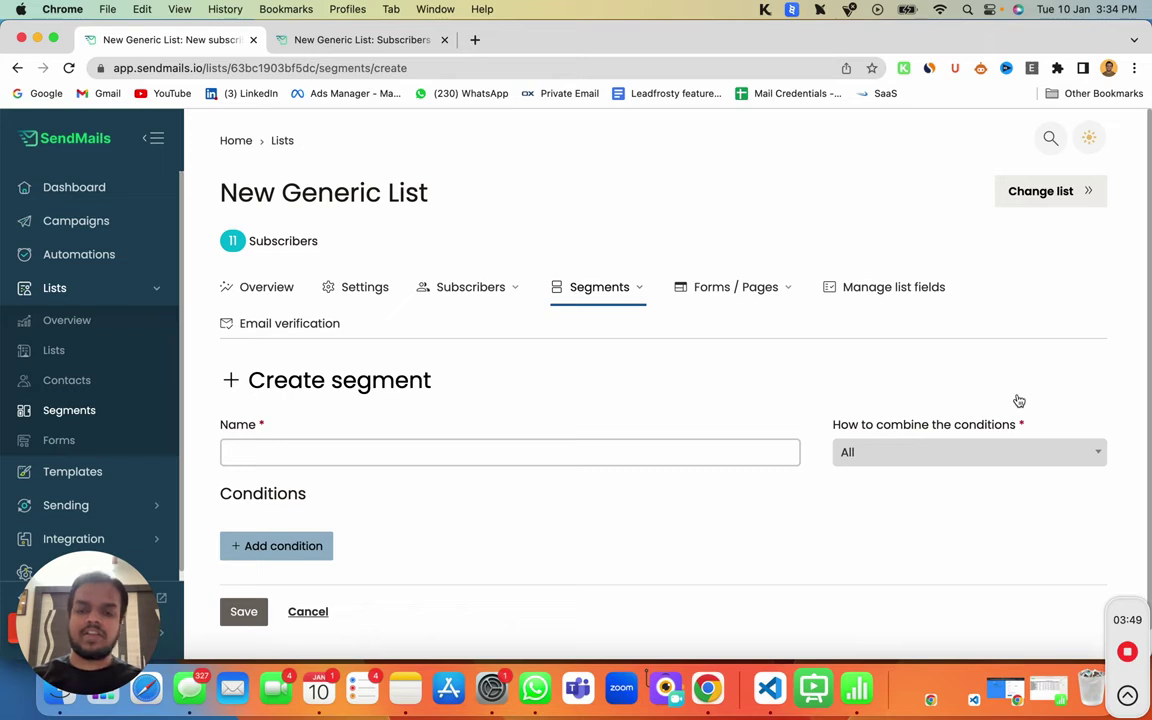
click(630, 456)
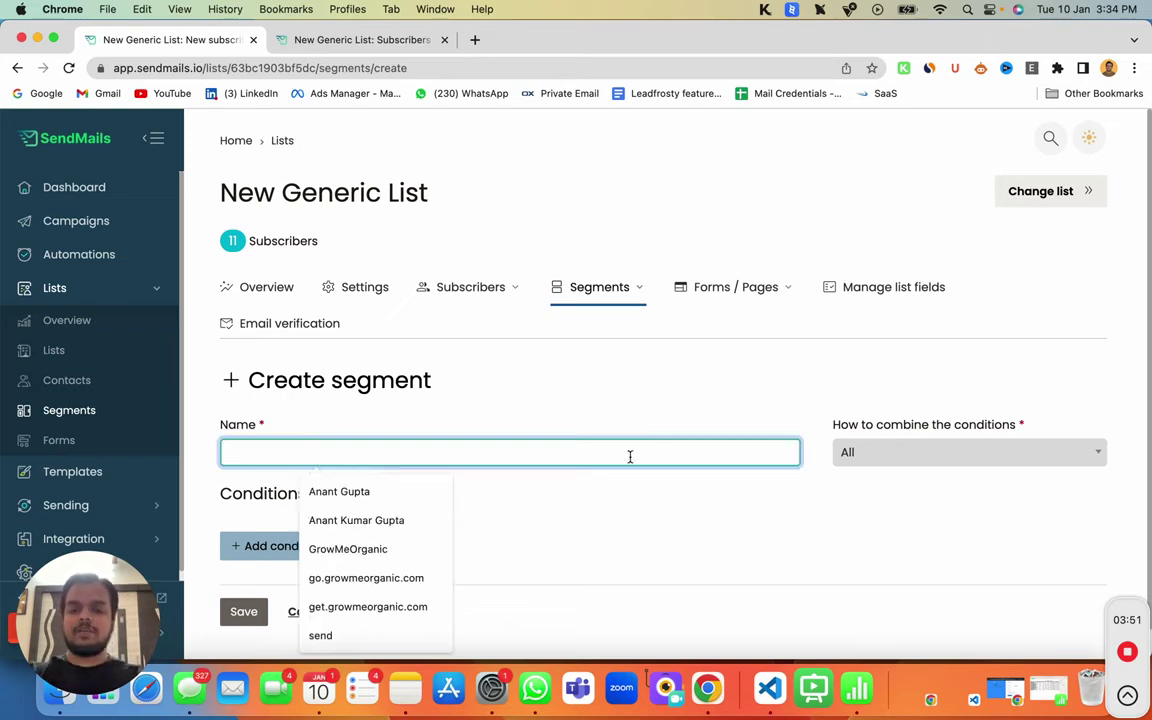
text(Female or )
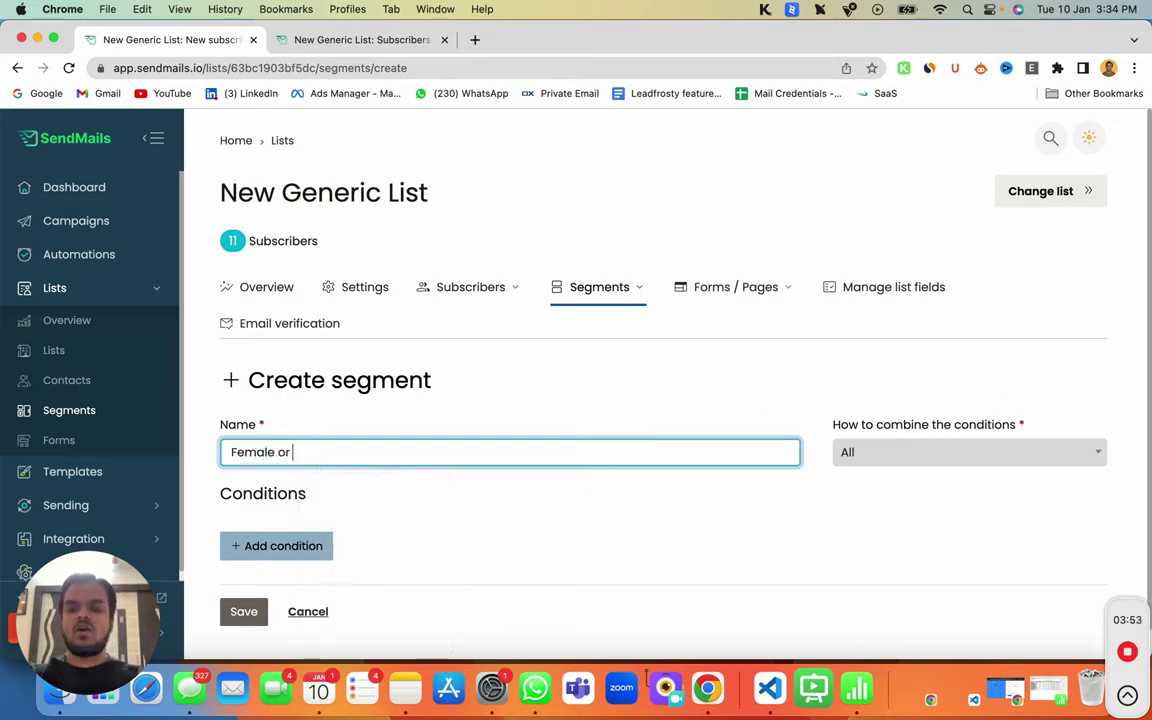
text(Age above 30)
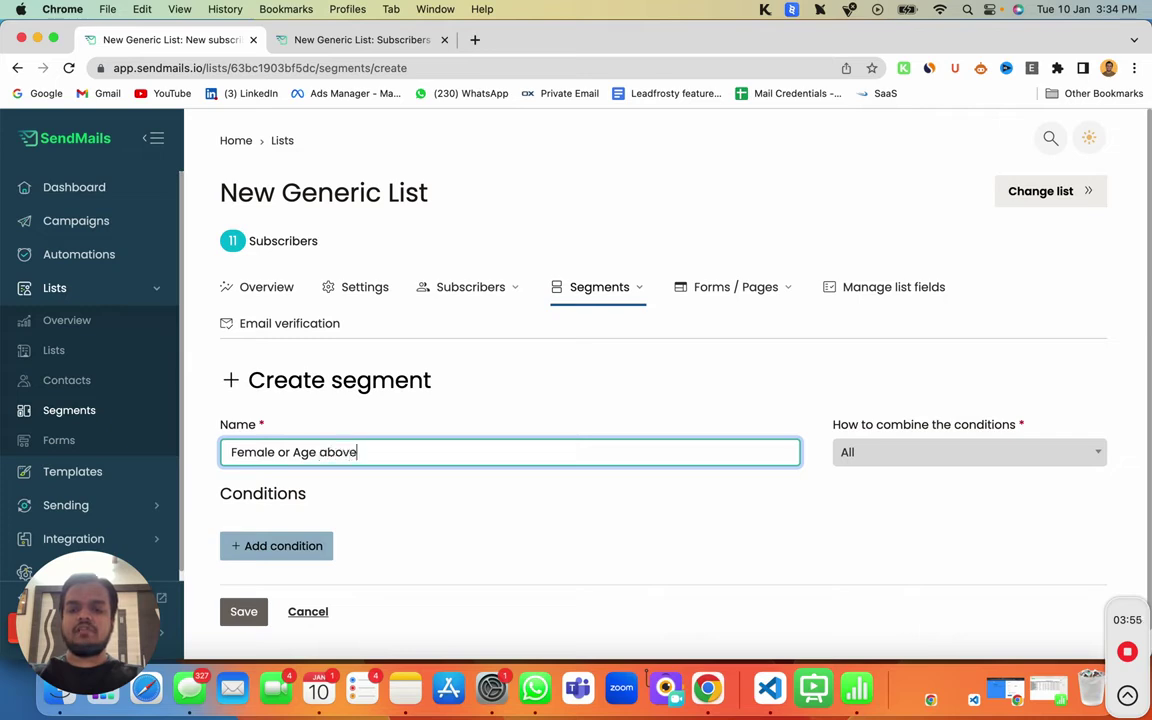
click(891, 463)
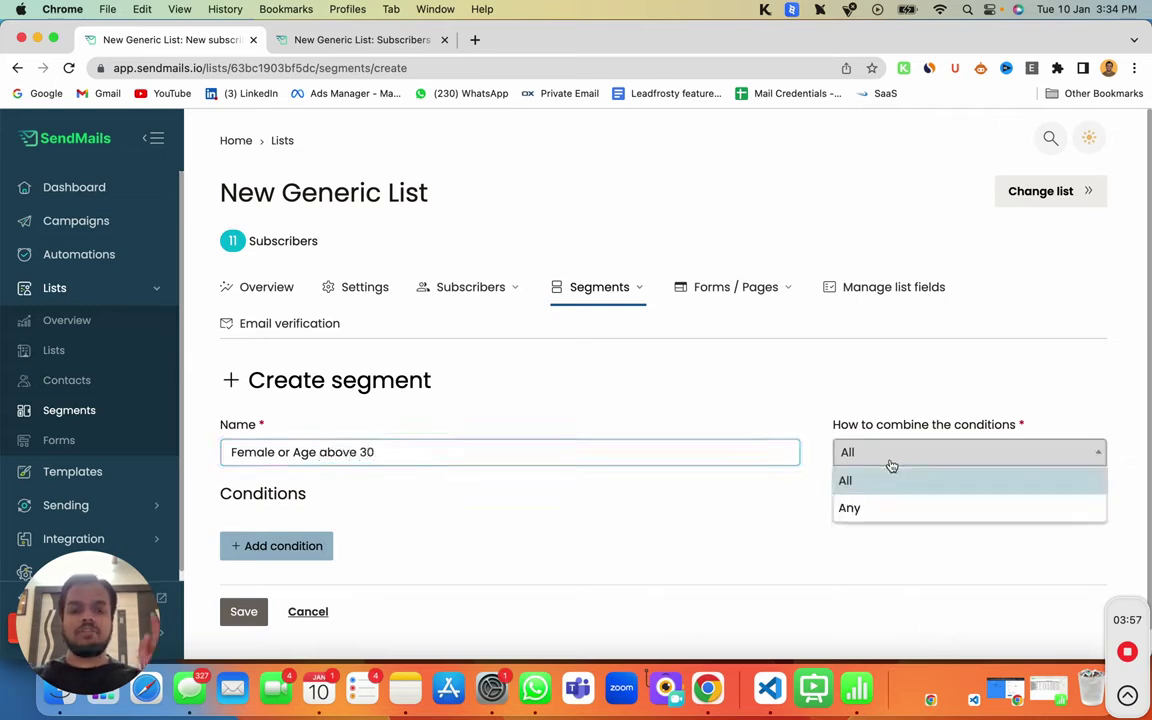
click(863, 506)
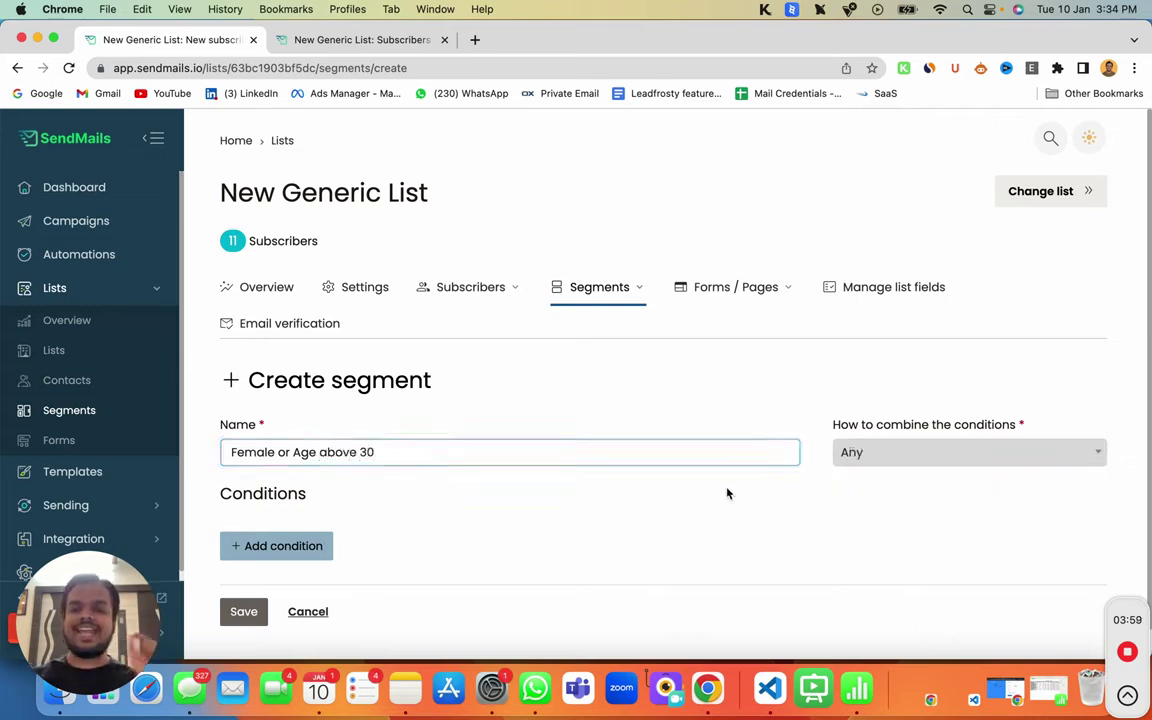
Add a condition to the Female or Age above 30 segment that Gender is equal to Female.
click(285, 547)
scroll(270, 520, down, 1)
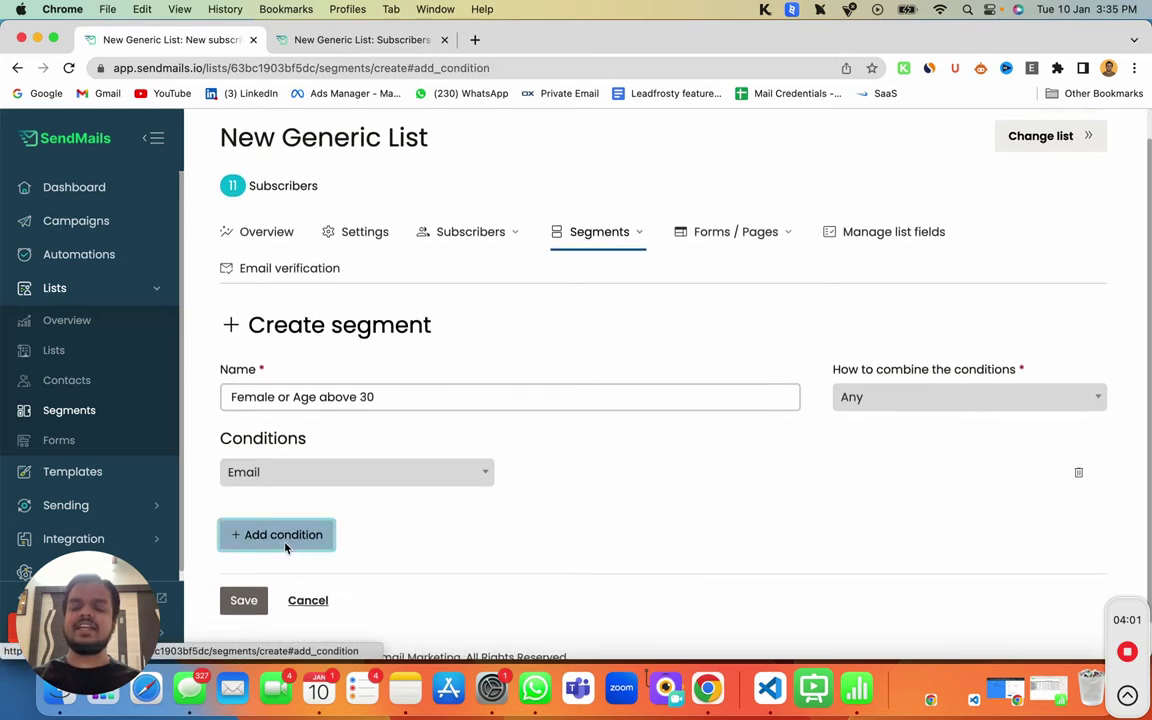
click(336, 477)
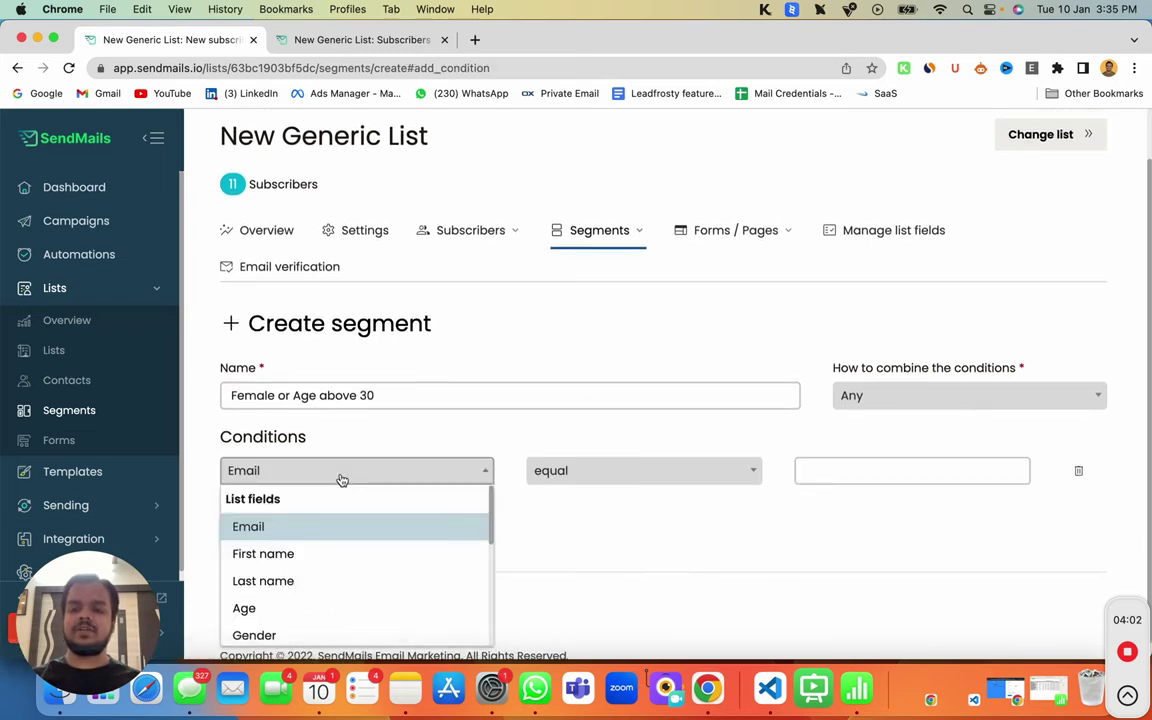
click(290, 633)
click(566, 475)
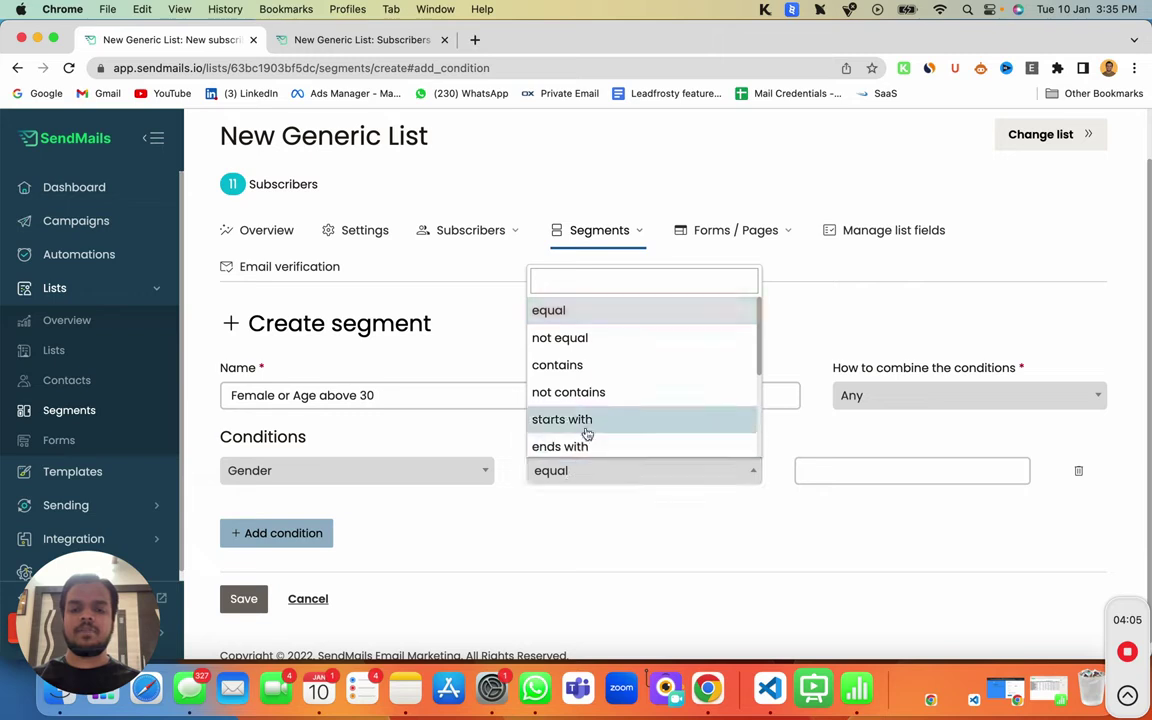
scroll(601, 396, down, 1)
click(632, 305)
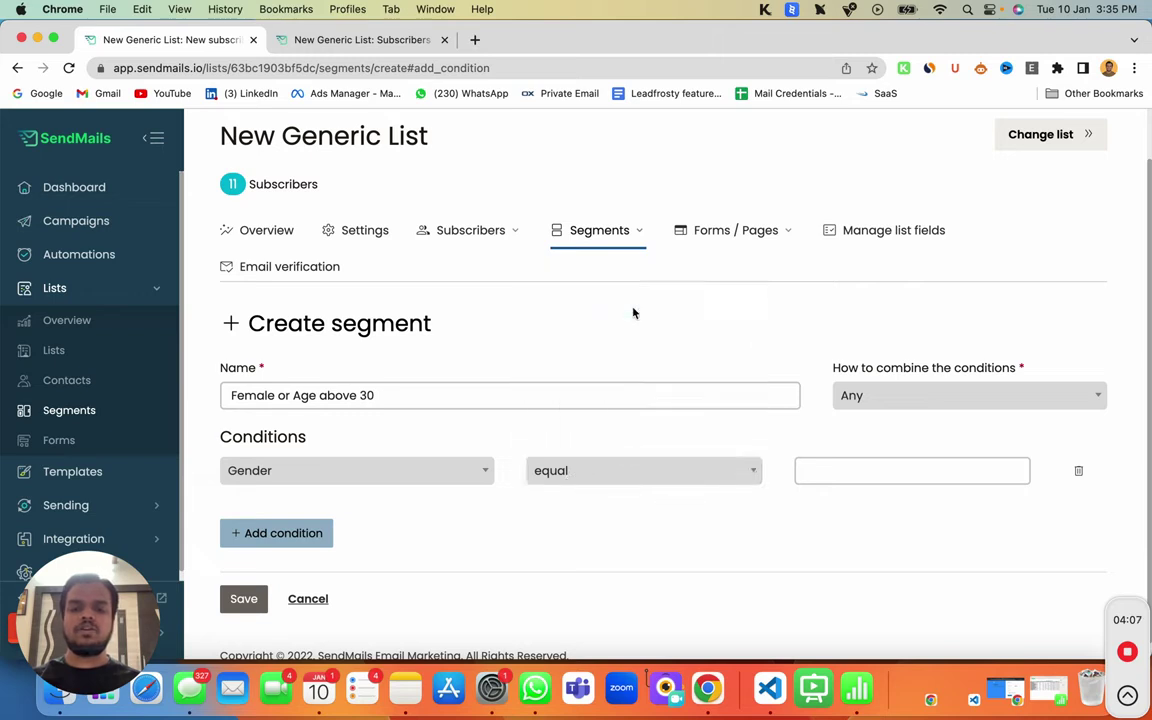
click(812, 468)
text(Female)
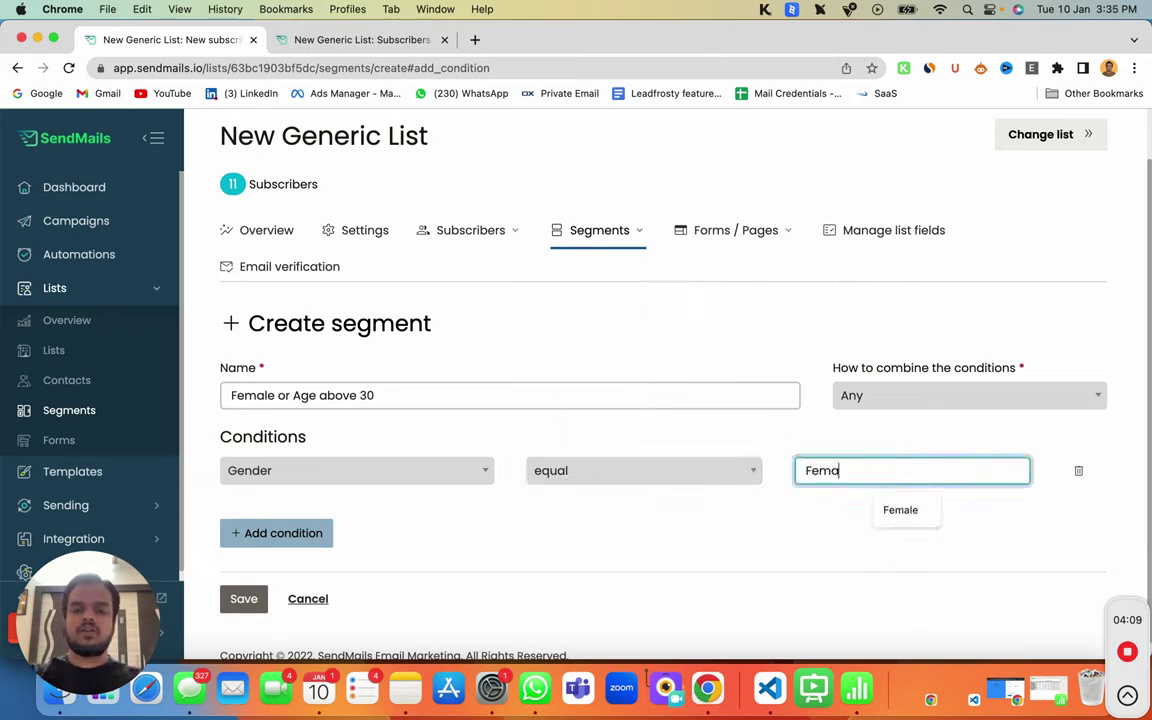
Add a second condition to the Female or Age above 30 segment that Age is greater than 30, and save the segment.
click(236, 537)
click(334, 519)
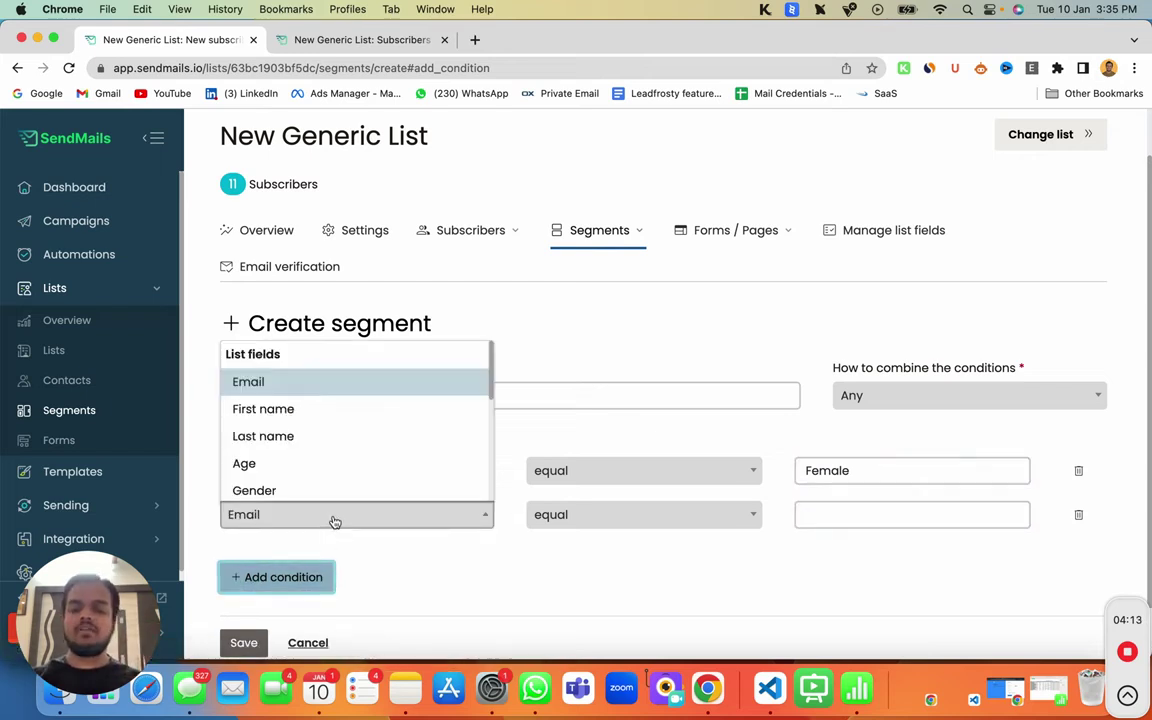
click(326, 465)
click(595, 518)
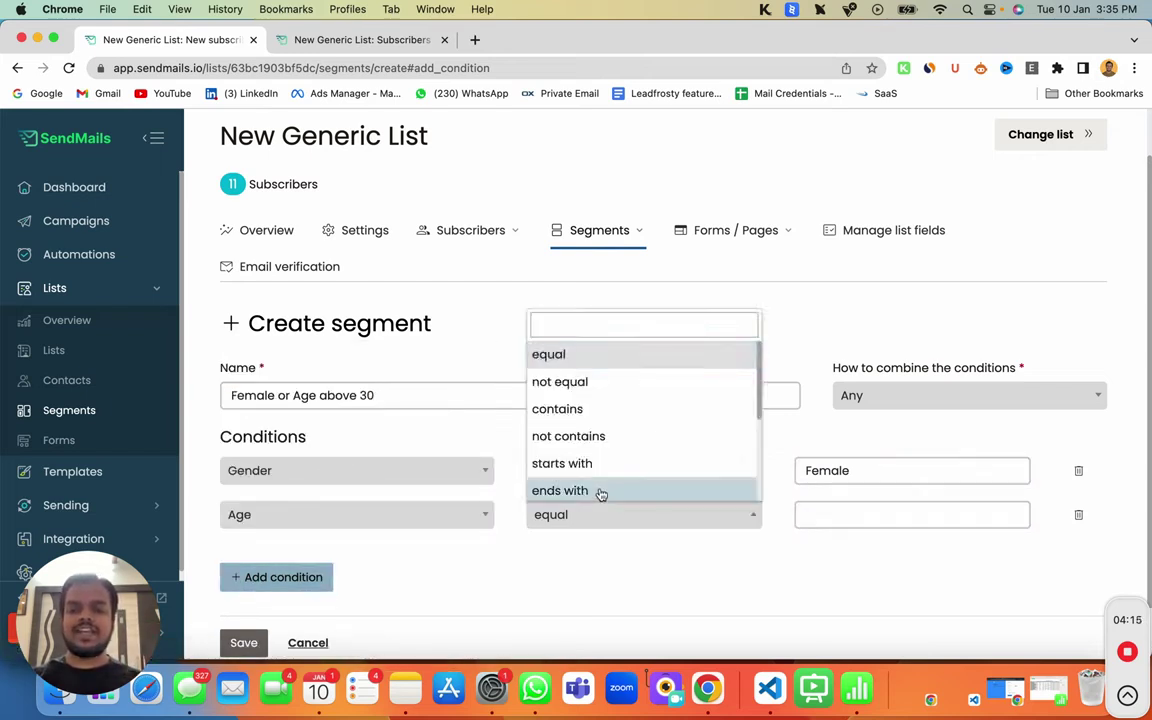
scroll(597, 406, down, 3)
click(612, 405)
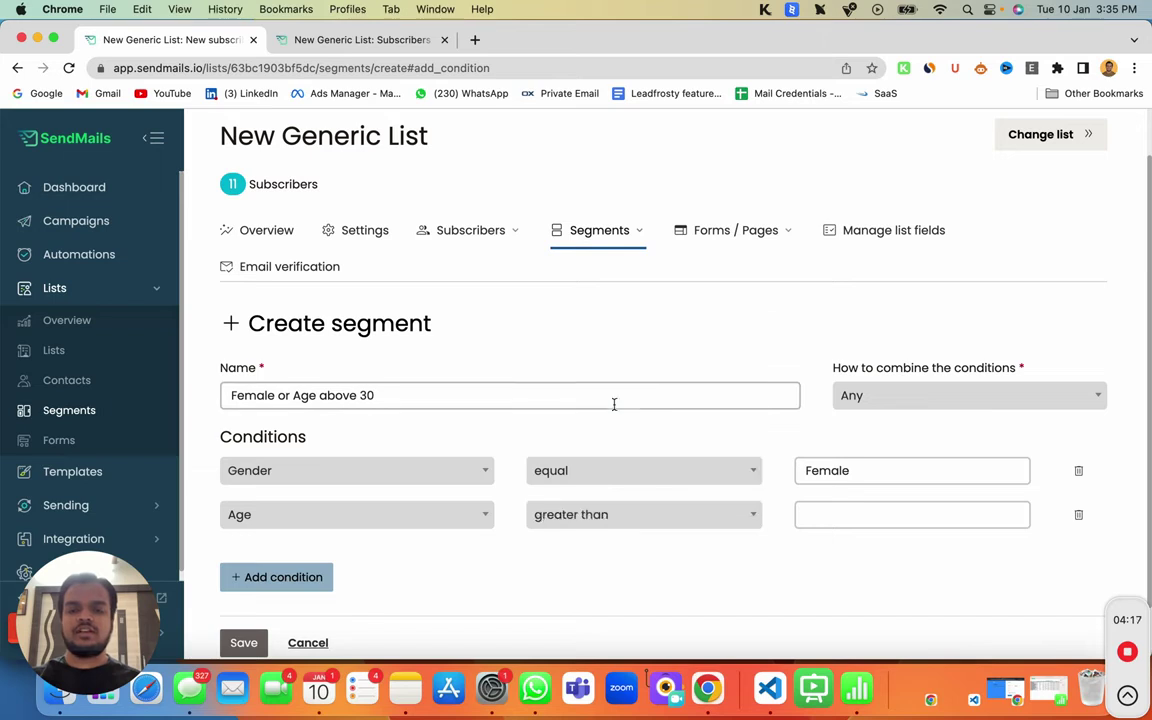
click(800, 518)
text(30)
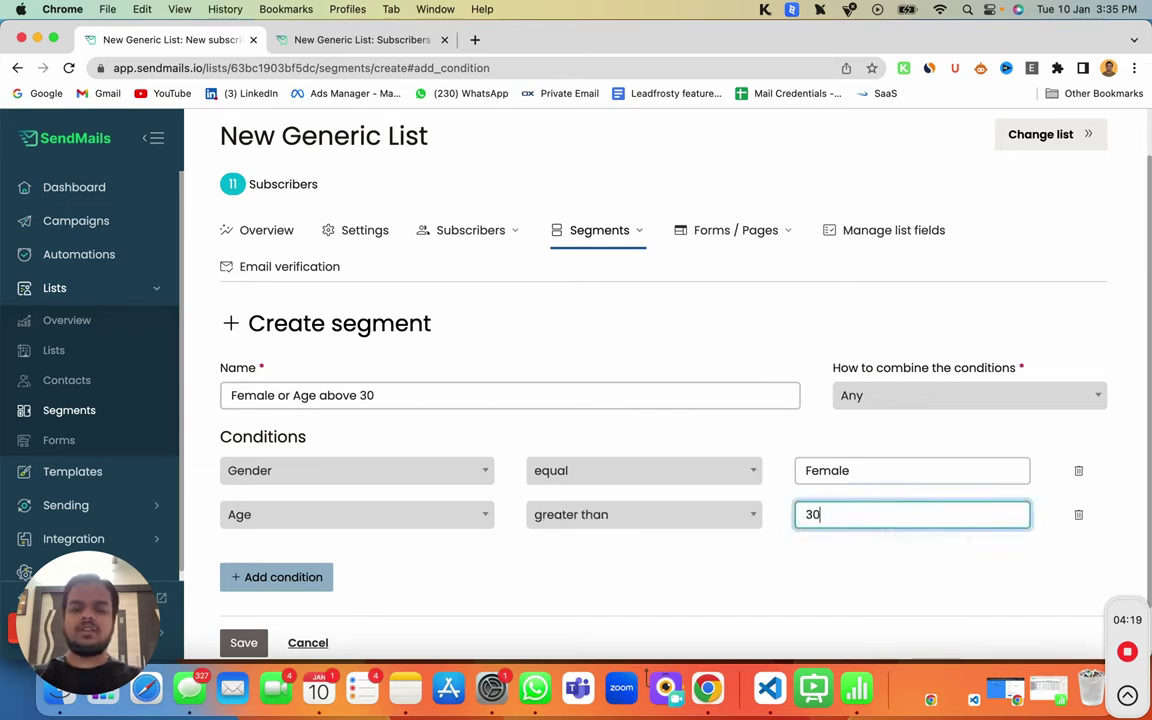
click(238, 642)
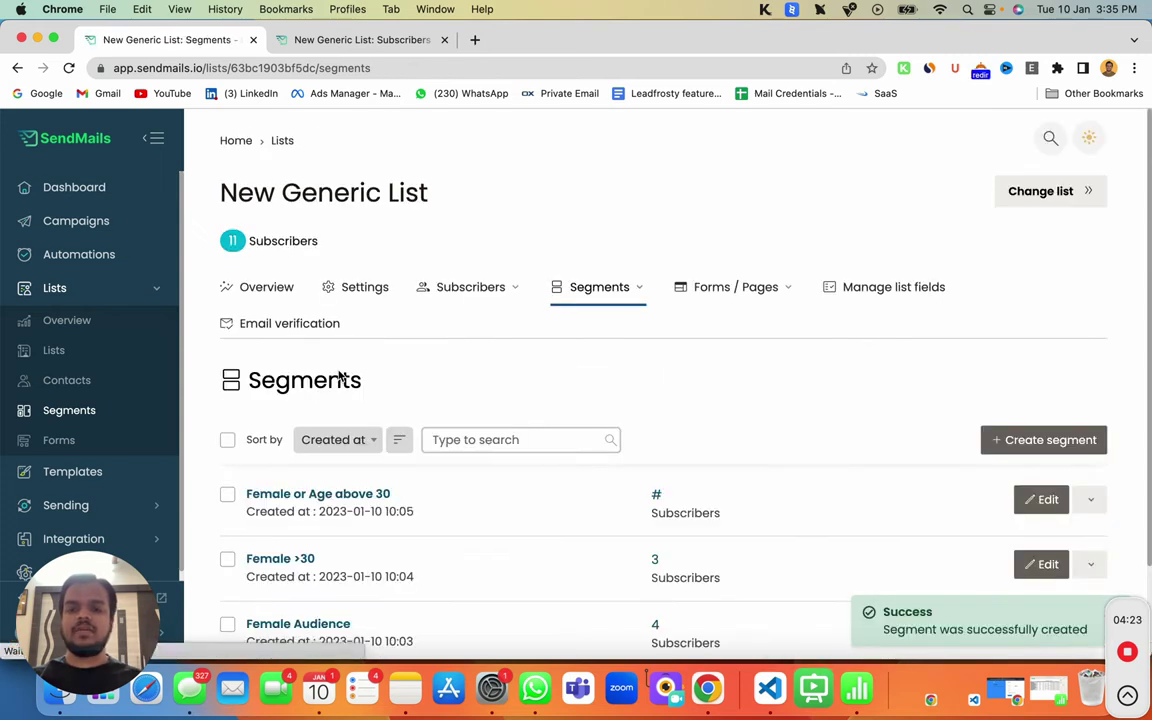
Open the Female or Age above 30 segment and check the gender and age of its subscribers.
click(362, 500)
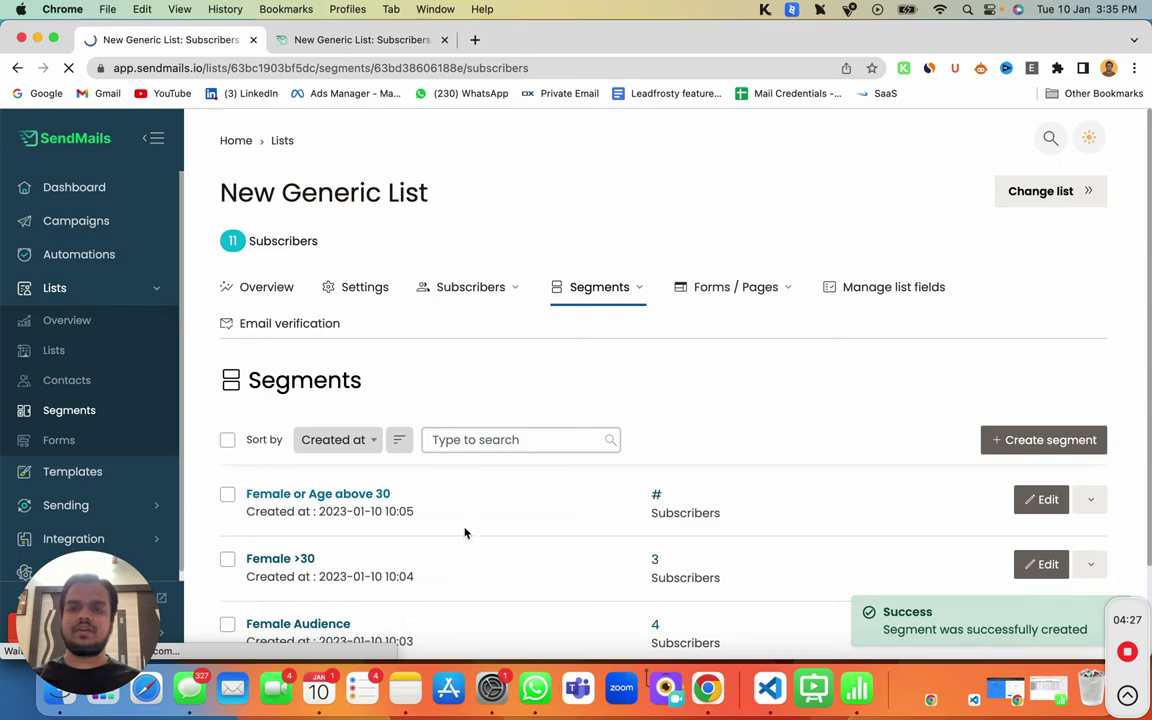
scroll(464, 532, down, 1)
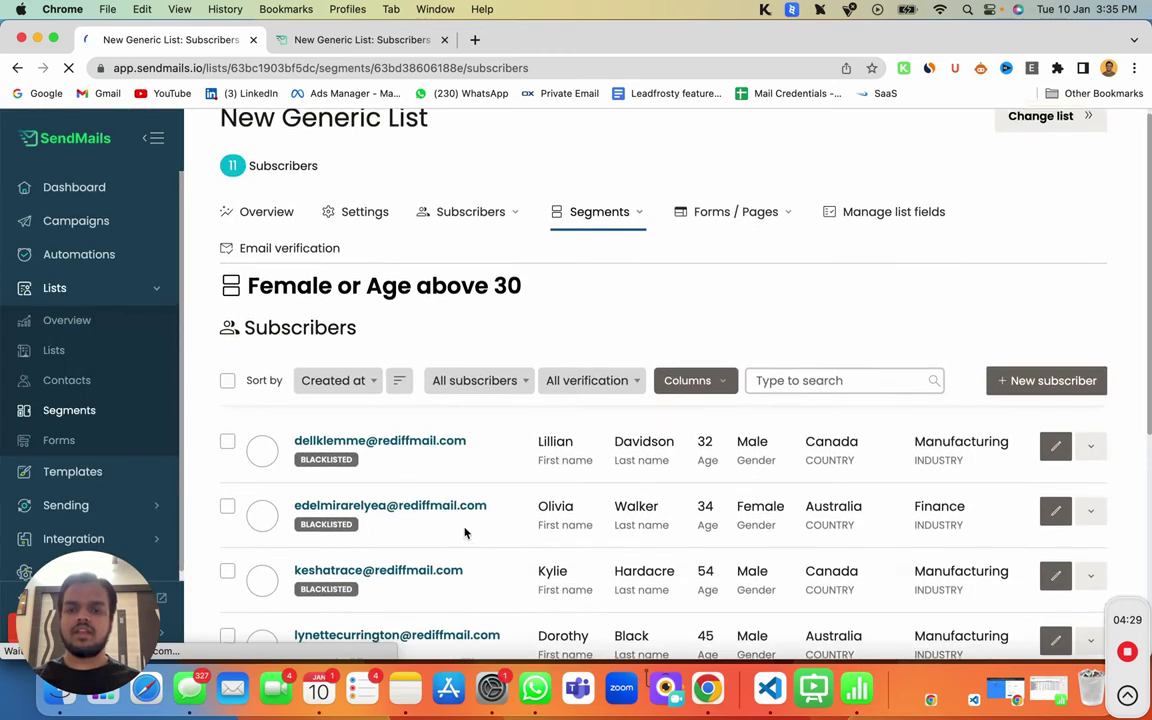
scroll(464, 532, down, 3)
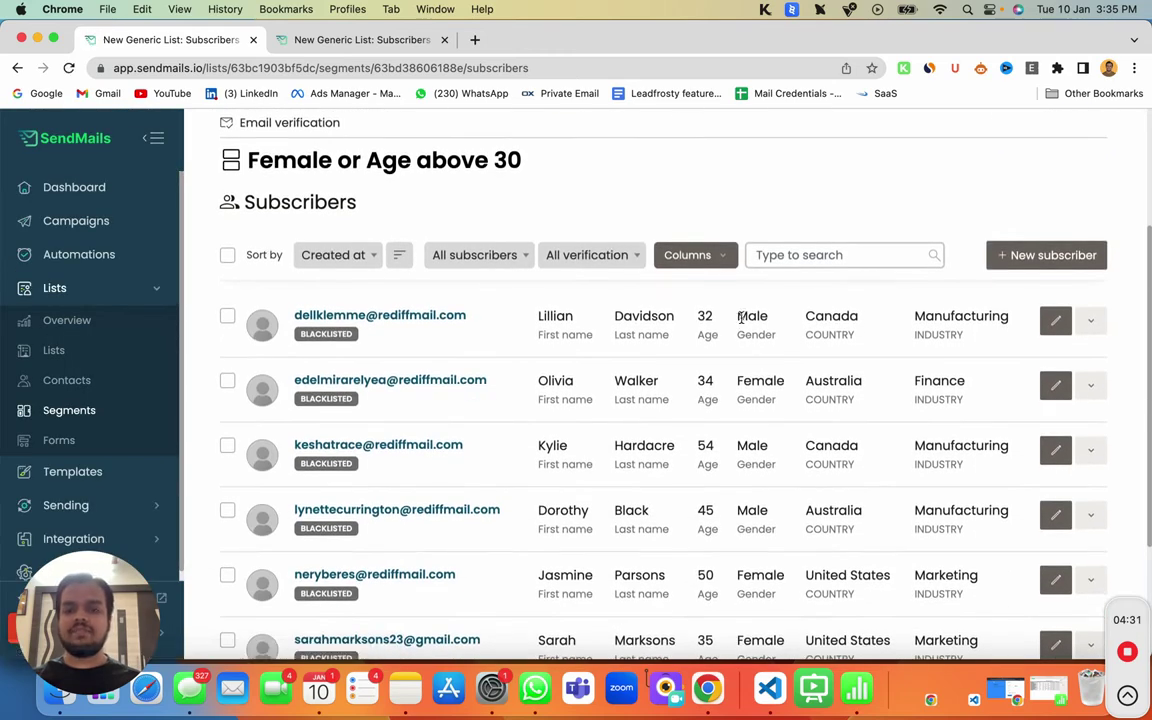
drag(739, 320, 745, 358)
drag(676, 318, 731, 327)
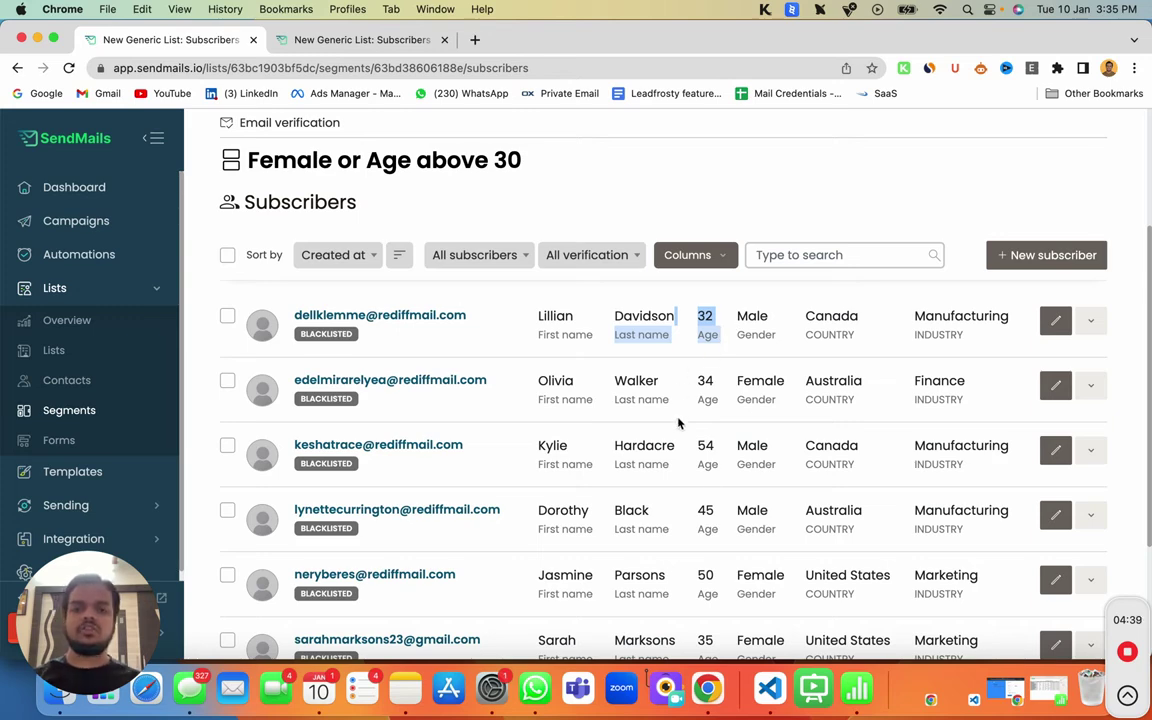
scroll(676, 419, down, 5)
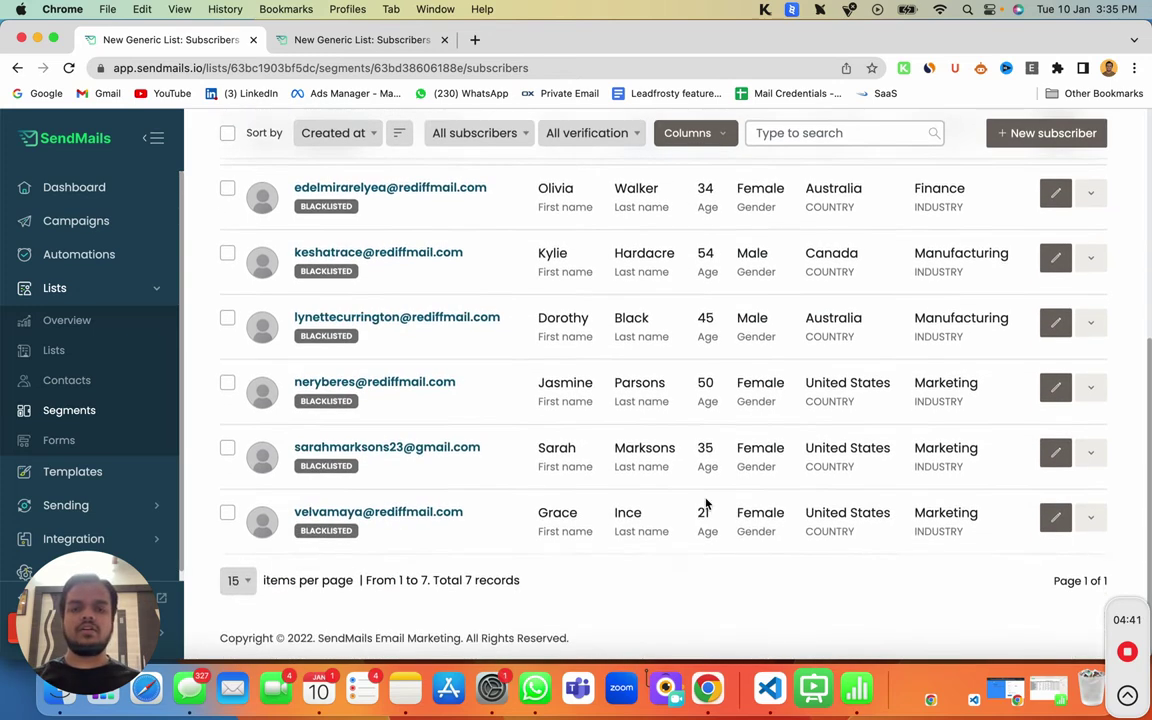
scroll(650, 317, up, 3)
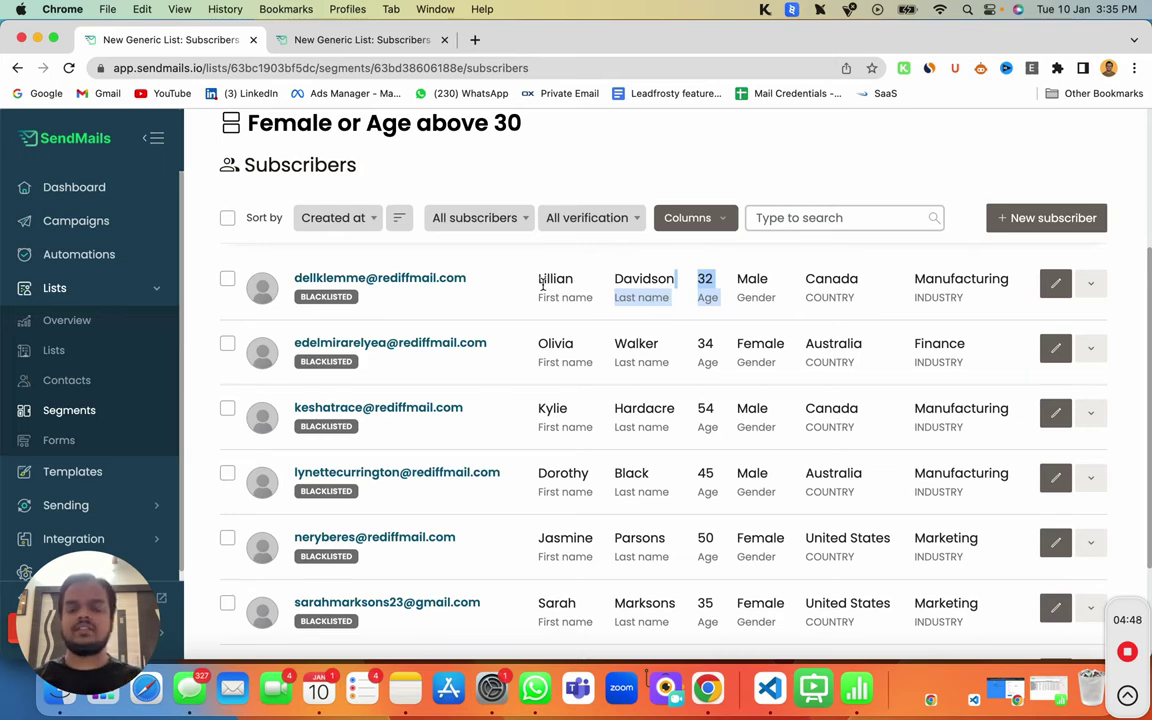
scroll(578, 388, down, 3)
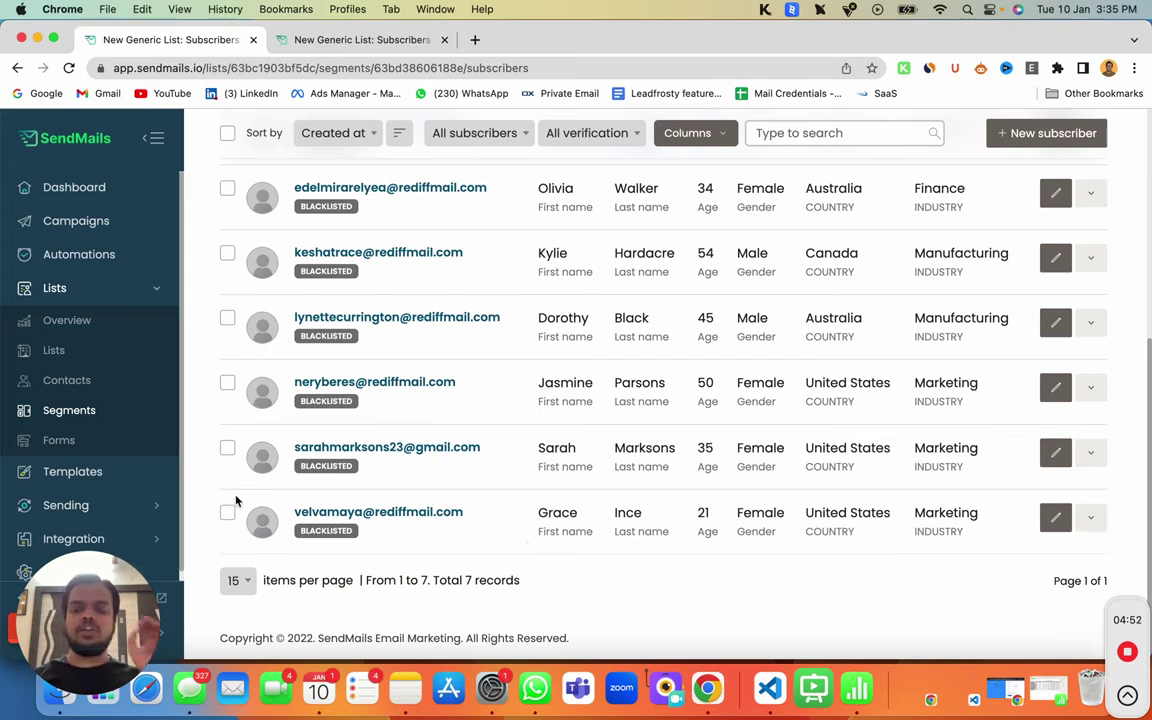
Create a new campaign of the Regular type.
click(111, 237)
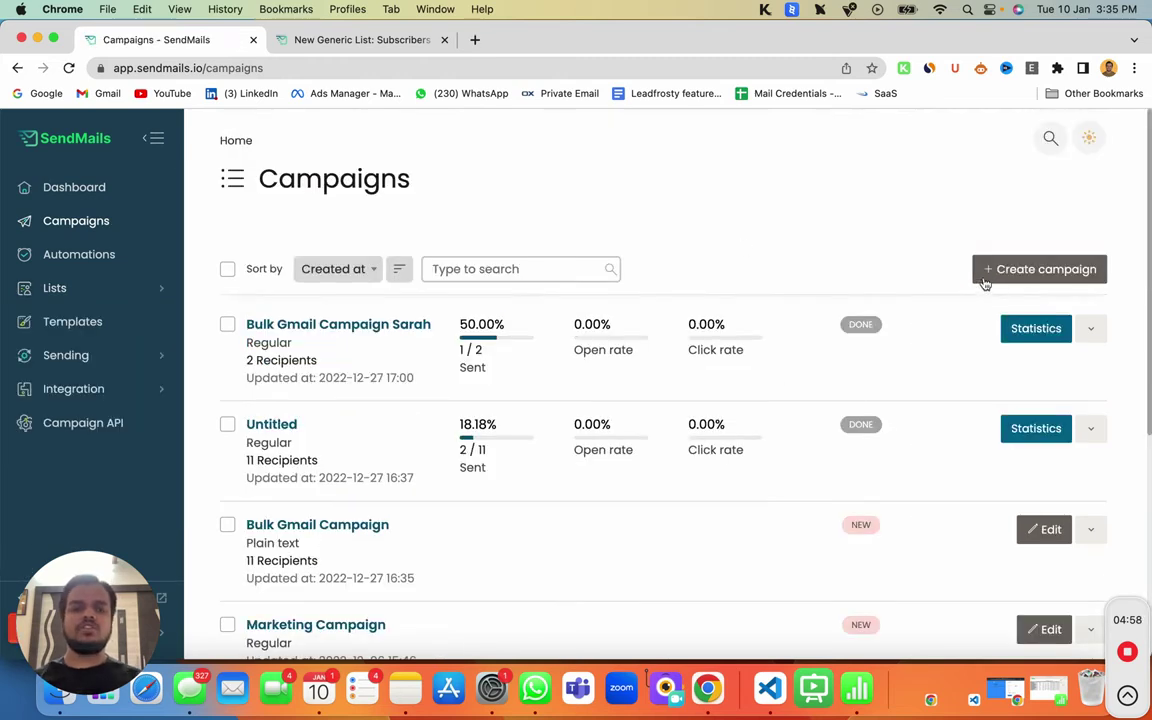
click(1024, 281)
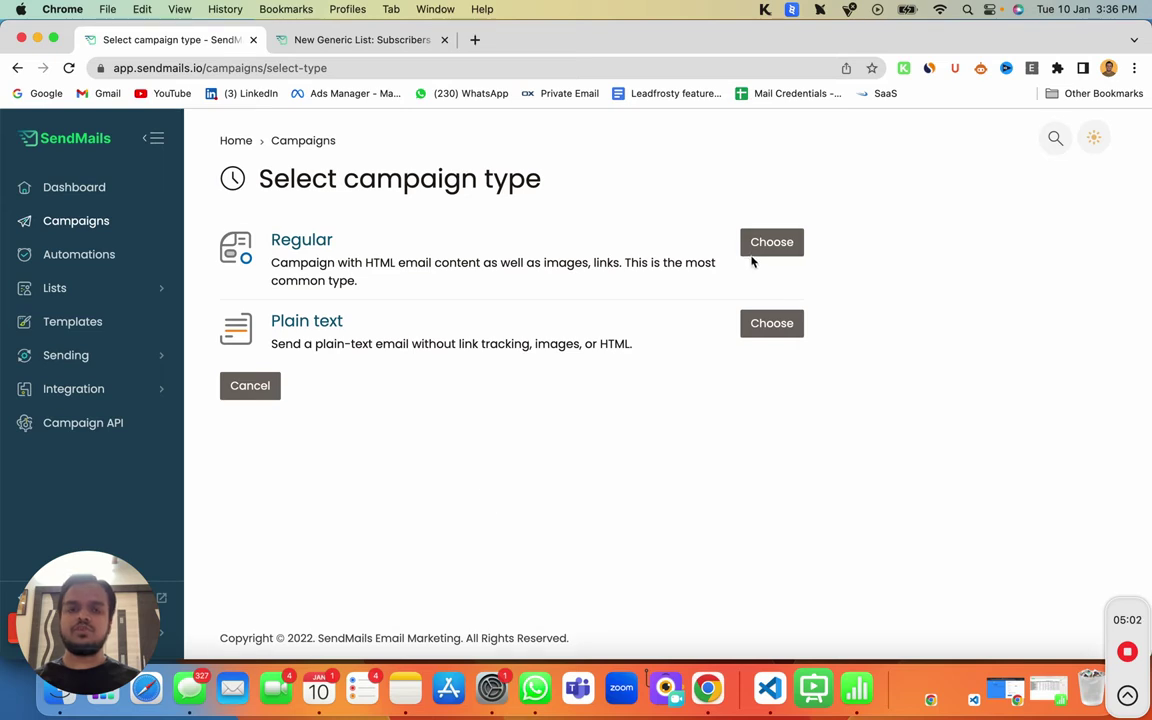
click(764, 250)
Set the campaign's recipients to New Generic List, restricted to the Female >30 segment.
click(545, 340)
scroll(490, 470, down, 3)
click(512, 460)
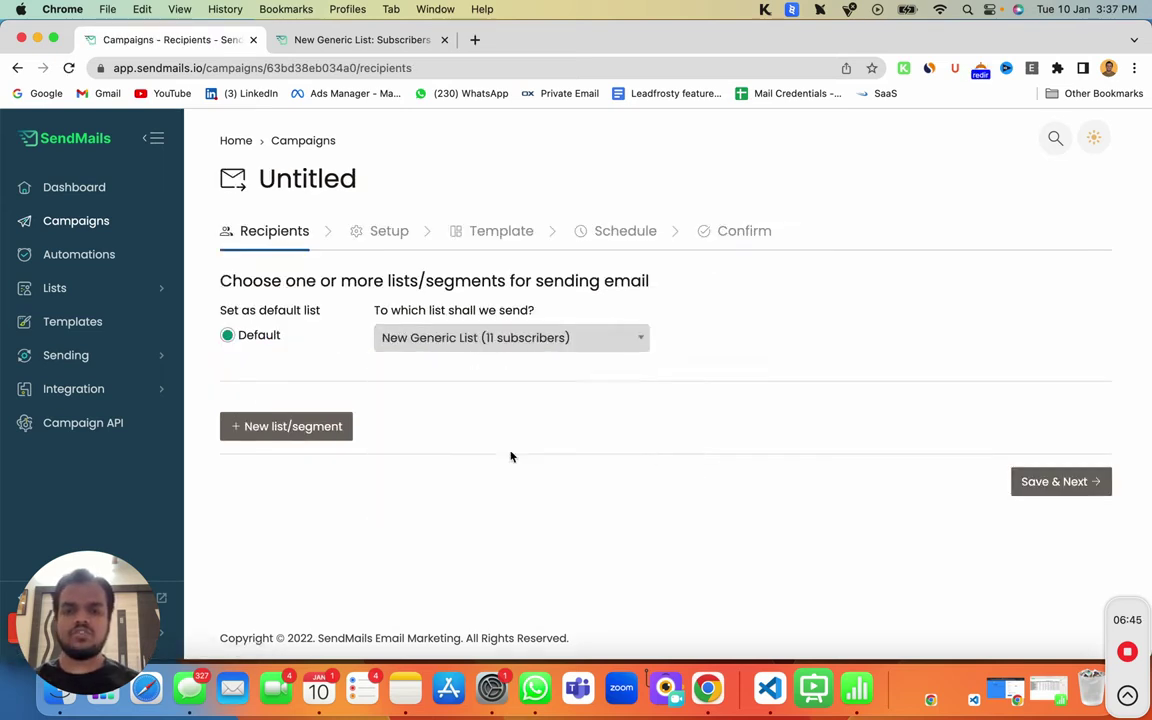
click(751, 336)
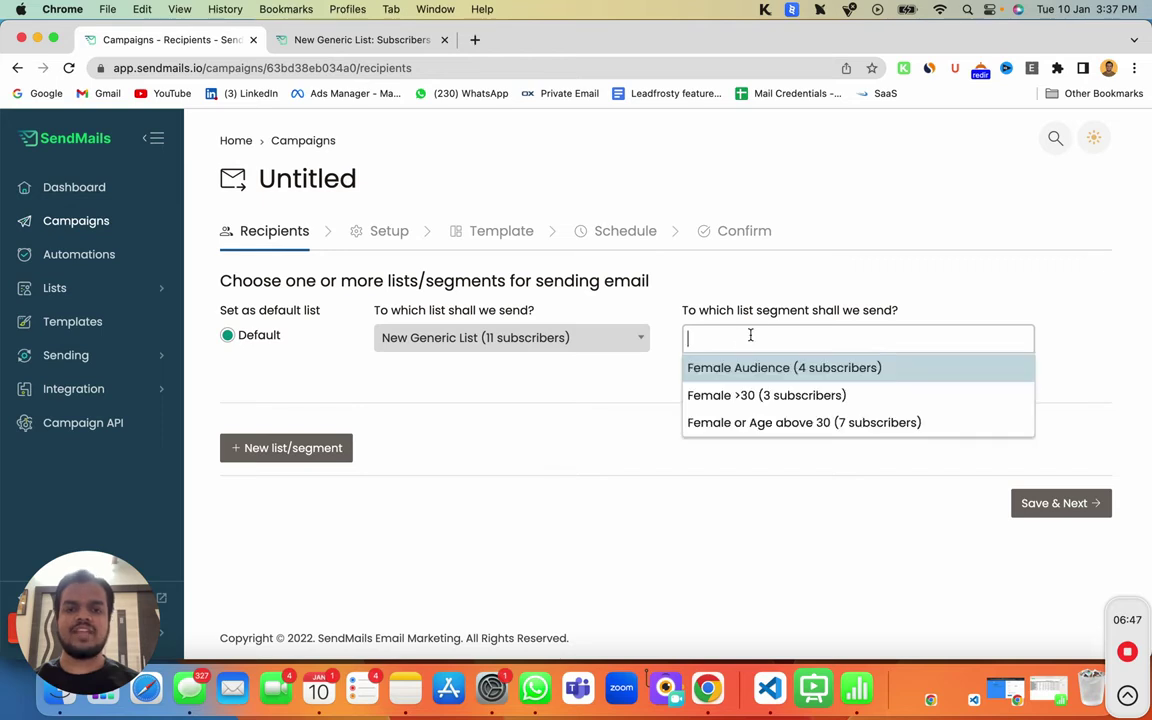
click(744, 398)
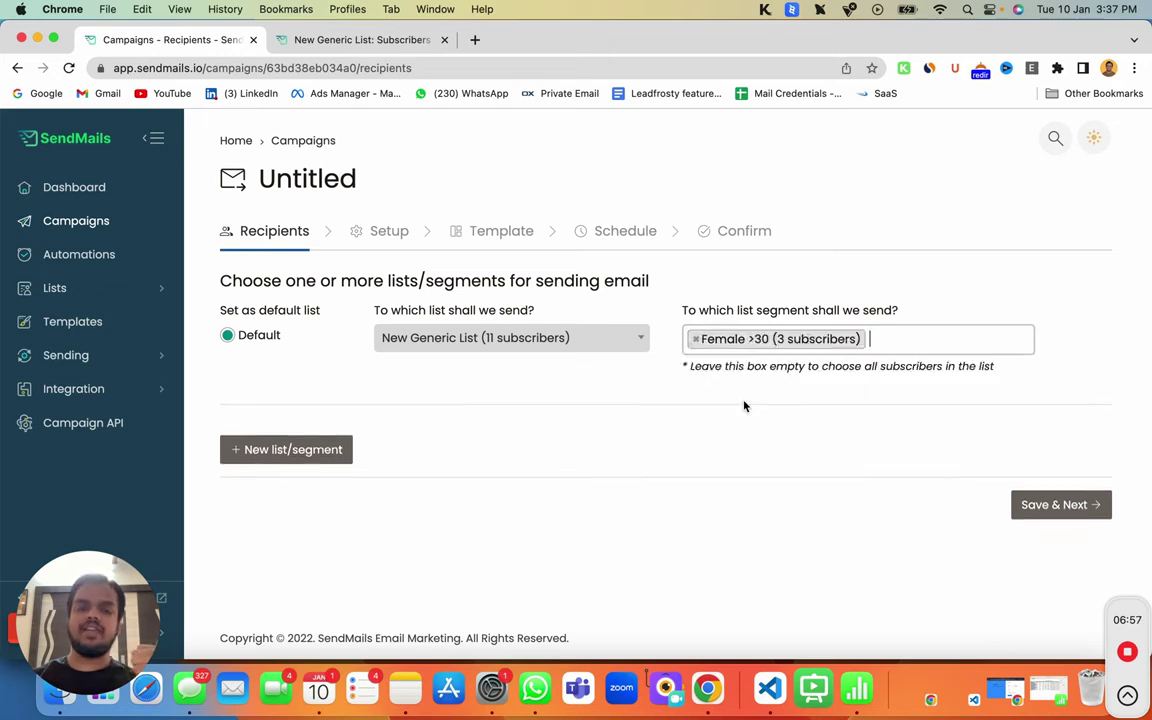
Add another list/segment entry to the campaign's recipients and delete the empty entry again.
click(294, 462)
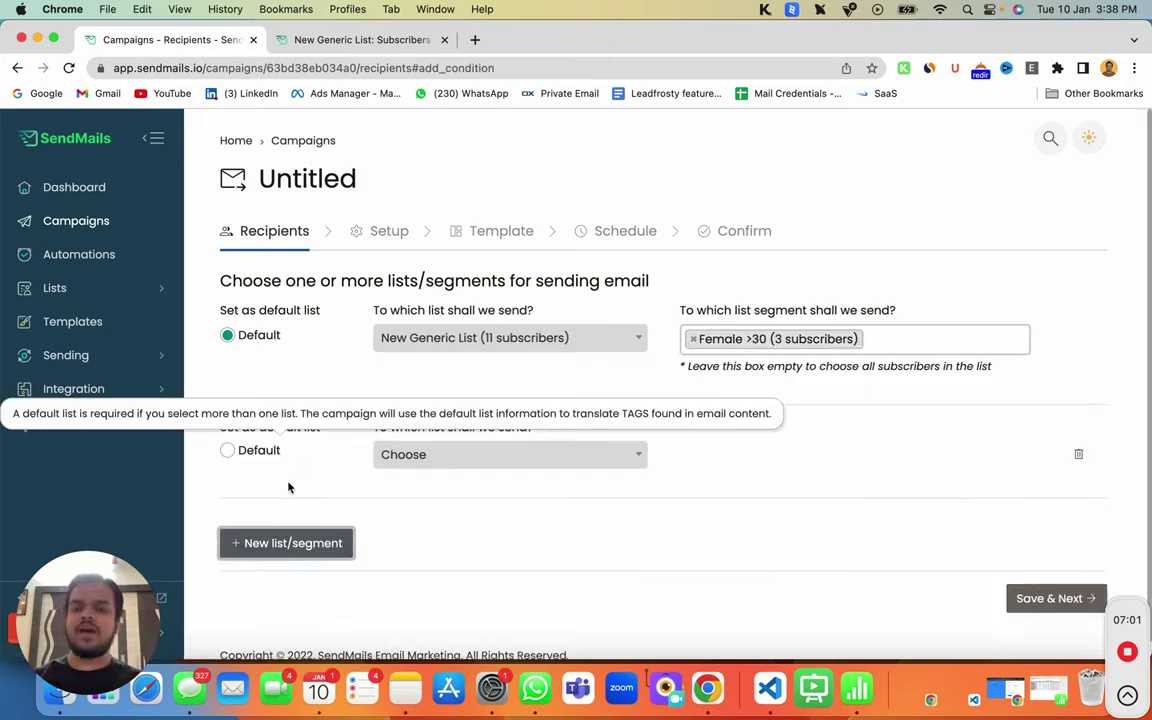
click(1079, 453)
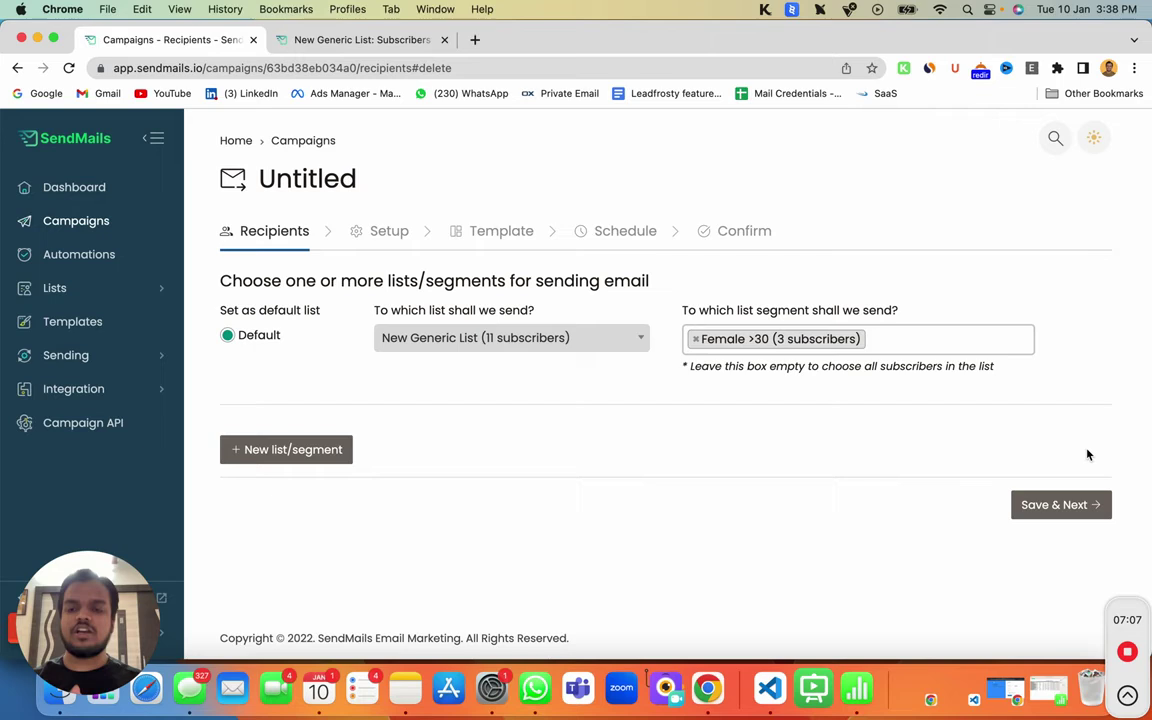